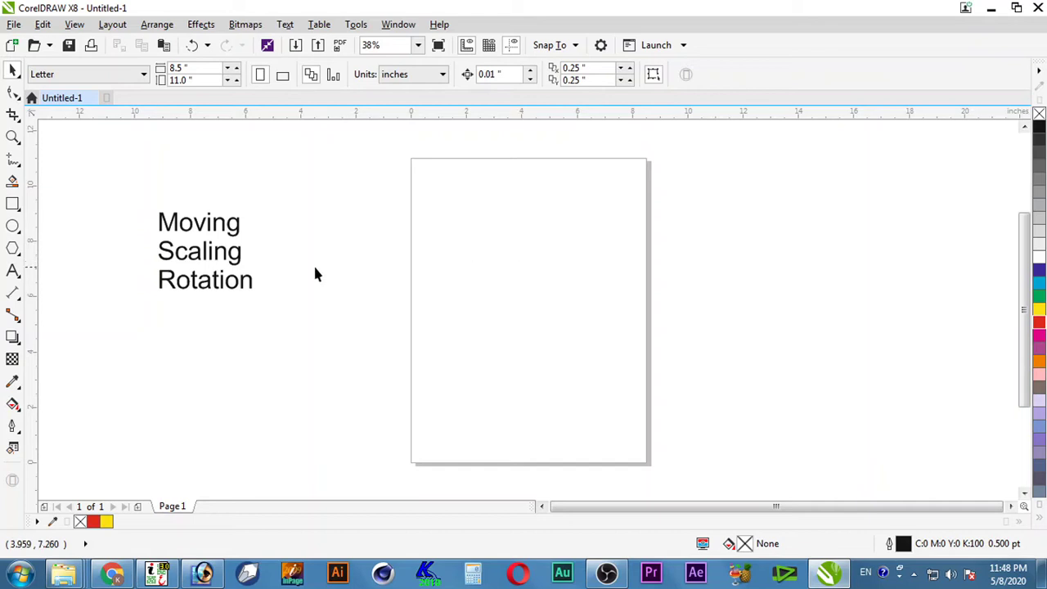
Draw a square about 5.79 in wide on the page and a rectangle about 9.95 × 4.19 in to the right of the page.
{"action": "left_click", "coordinate": [15, 203]}
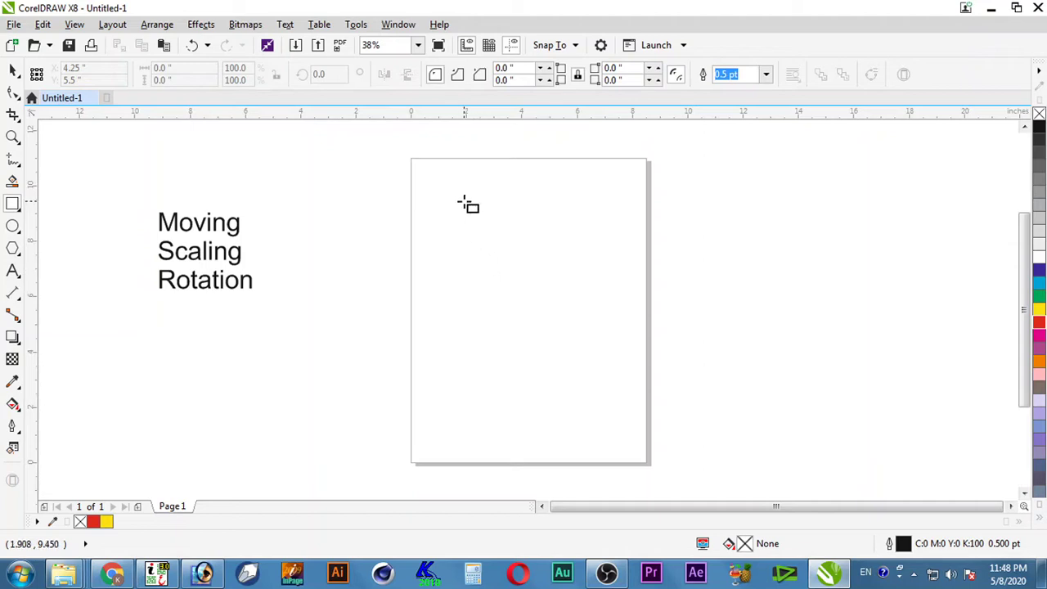
{"action": "mouse_move", "coordinate": [450, 186]}
{"action": "left_mouse_down"}
{"action": "mouse_move", "coordinate": [549, 286]}
{"action": "mouse_move", "coordinate": [600, 243]}
{"action": "mouse_move", "coordinate": [598, 257]}
{"action": "mouse_move", "coordinate": [482, 323]}
{"action": "mouse_move", "coordinate": [612, 341]}
{"action": "mouse_move", "coordinate": [637, 295]}
{"action": "mouse_move", "coordinate": [591, 310]}
{"action": "mouse_move", "coordinate": [622, 278]}
{"action": "mouse_move", "coordinate": [579, 294]}
{"action": "mouse_move", "coordinate": [611, 304]}
{"action": "left_mouse_up"}
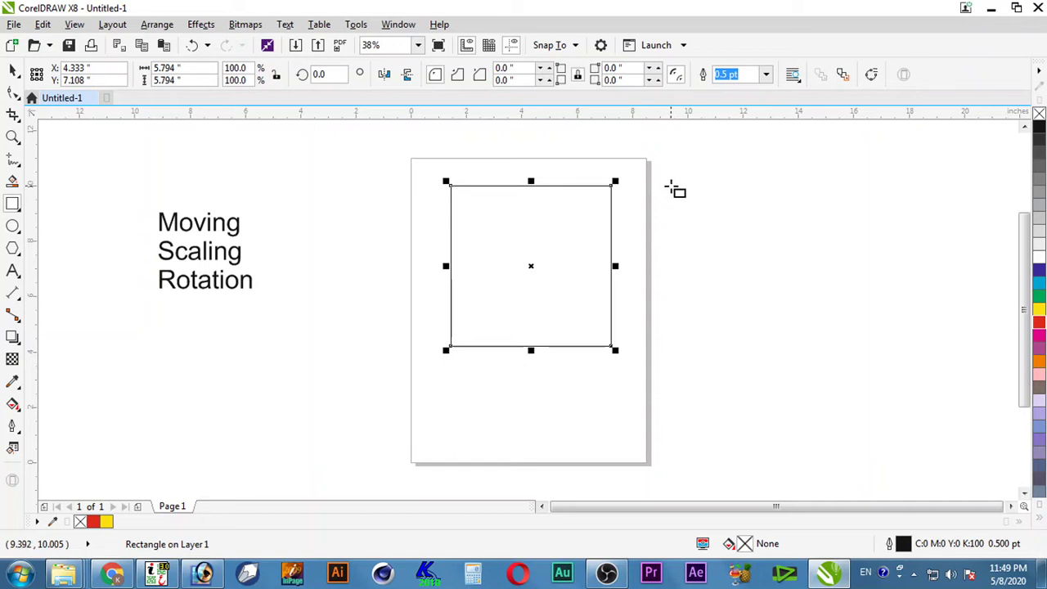
{"action": "mouse_move", "coordinate": [668, 189]}
{"action": "left_mouse_down"}
{"action": "mouse_move", "coordinate": [668, 234]}
{"action": "mouse_move", "coordinate": [736, 253]}
{"action": "mouse_move", "coordinate": [801, 250]}
{"action": "mouse_move", "coordinate": [823, 238]}
{"action": "mouse_move", "coordinate": [815, 316]}
{"action": "mouse_move", "coordinate": [771, 318]}
{"action": "mouse_move", "coordinate": [894, 323]}
{"action": "mouse_move", "coordinate": [902, 297]}
{"action": "mouse_move", "coordinate": [902, 312]}
{"action": "mouse_move", "coordinate": [825, 320]}
{"action": "mouse_move", "coordinate": [907, 322]}
{"action": "mouse_move", "coordinate": [827, 346]}
{"action": "mouse_move", "coordinate": [695, 283]}
{"action": "mouse_move", "coordinate": [528, 300]}
{"action": "mouse_move", "coordinate": [454, 346]}
{"action": "mouse_move", "coordinate": [441, 338]}
{"action": "mouse_move", "coordinate": [701, 245]}
{"action": "mouse_move", "coordinate": [841, 365]}
{"action": "mouse_move", "coordinate": [788, 275]}
{"action": "mouse_move", "coordinate": [783, 244]}
{"action": "mouse_move", "coordinate": [909, 334]}
{"action": "mouse_move", "coordinate": [953, 311]}
{"action": "mouse_move", "coordinate": [745, 252]}
{"action": "mouse_move", "coordinate": [872, 301]}
{"action": "mouse_move", "coordinate": [945, 305]}
{"action": "left_mouse_up"}
Draw a rectangle about 5.79 × 3.47 in outward from the centre of the square on the page.
{"action": "key", "text": "ctrl"}
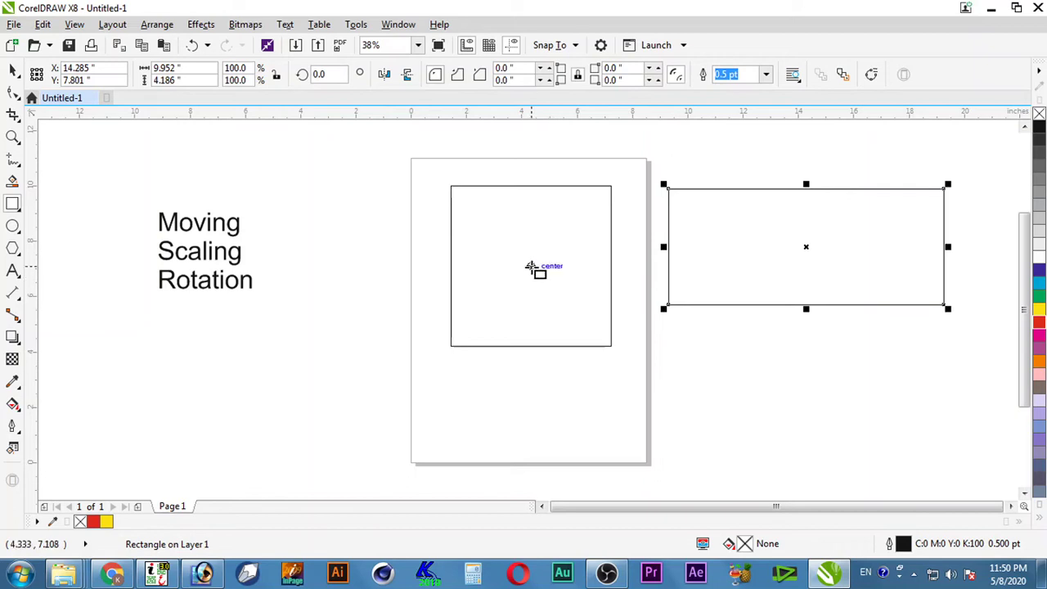
{"action": "mouse_move", "coordinate": [532, 266]}
{"action": "left_mouse_down"}
{"action": "mouse_move", "coordinate": [558, 309]}
{"action": "mouse_move", "coordinate": [503, 308]}
{"action": "mouse_move", "coordinate": [567, 308]}
{"action": "mouse_move", "coordinate": [468, 305]}
{"action": "mouse_move", "coordinate": [545, 318]}
{"action": "mouse_move", "coordinate": [553, 305]}
{"action": "mouse_move", "coordinate": [537, 273]}
{"action": "mouse_move", "coordinate": [581, 321]}
{"action": "mouse_move", "coordinate": [600, 326]}
{"action": "mouse_move", "coordinate": [611, 314]}
{"action": "left_mouse_up"}
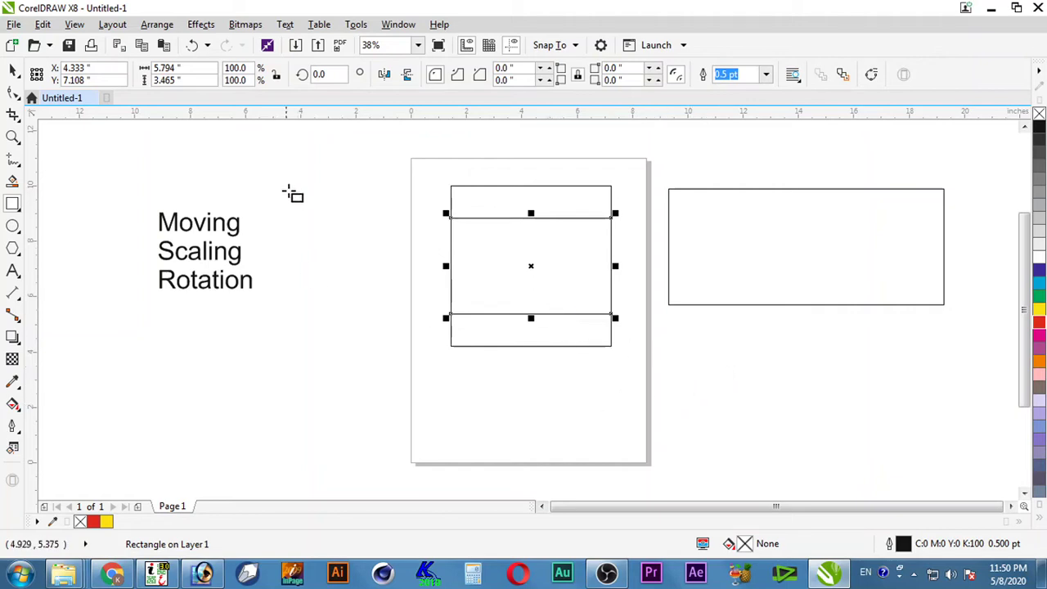
Draw a square about 4.74 in wide left of the page and a concentric square about 3.85 in wide inside it.
{"action": "mouse_move", "coordinate": [271, 181]}
{"action": "left_mouse_down"}
{"action": "mouse_move", "coordinate": [404, 289]}
{"action": "mouse_move", "coordinate": [408, 314]}
{"action": "left_mouse_up"}
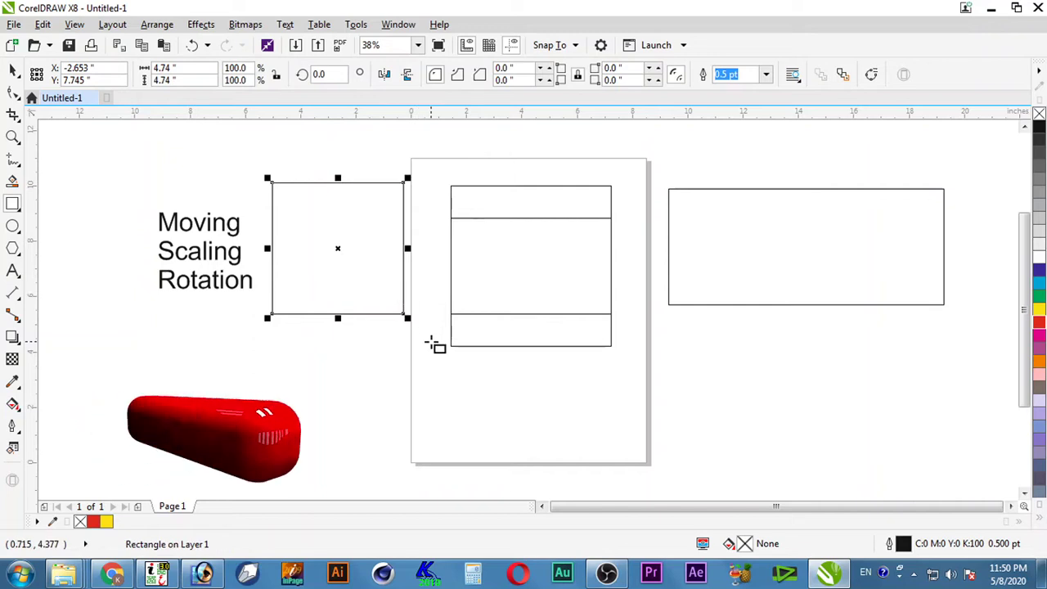
{"action": "left_click", "coordinate": [424, 217]}
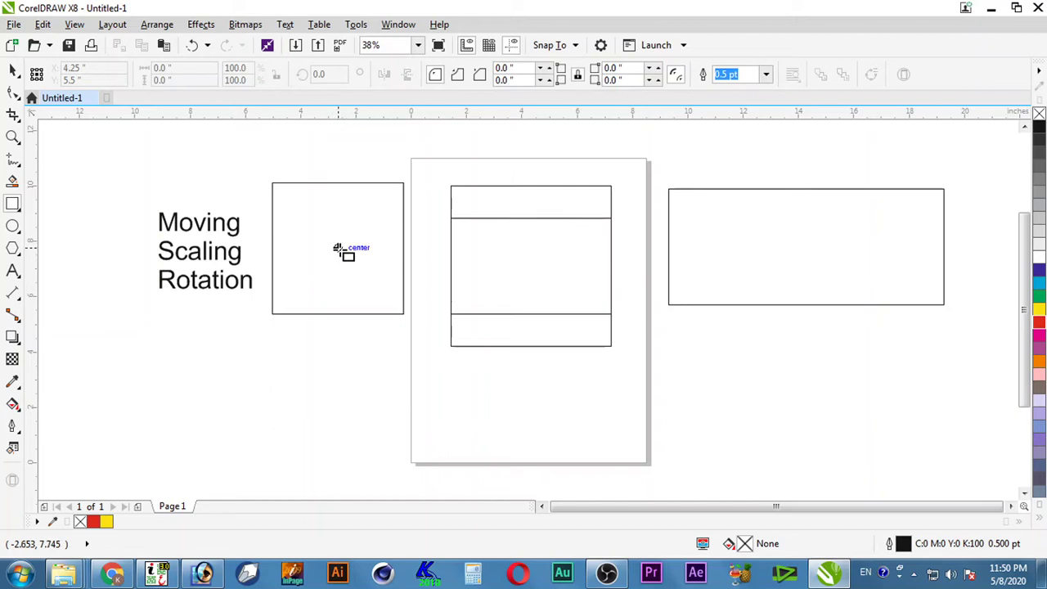
{"action": "left_click_drag", "start_coordinate": [338, 248], "coordinate": [396, 305]}
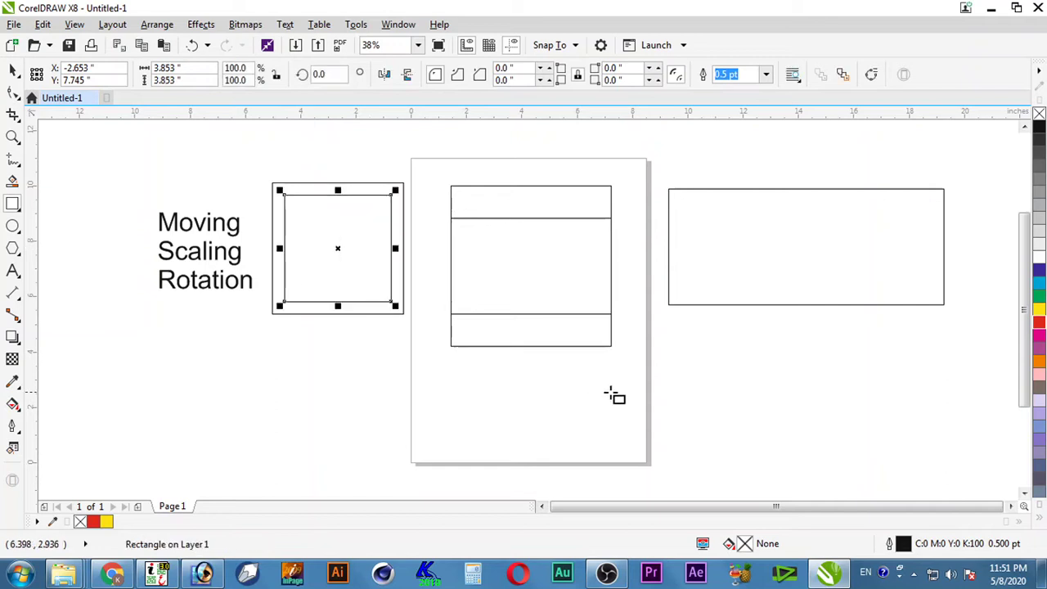
Draw a square about 5.46 in wide below the wide rectangle and a square about 2.73 in wide from its centre to its lower-right corner.
{"action": "left_click_drag", "start_coordinate": [694, 319], "coordinate": [852, 432]}
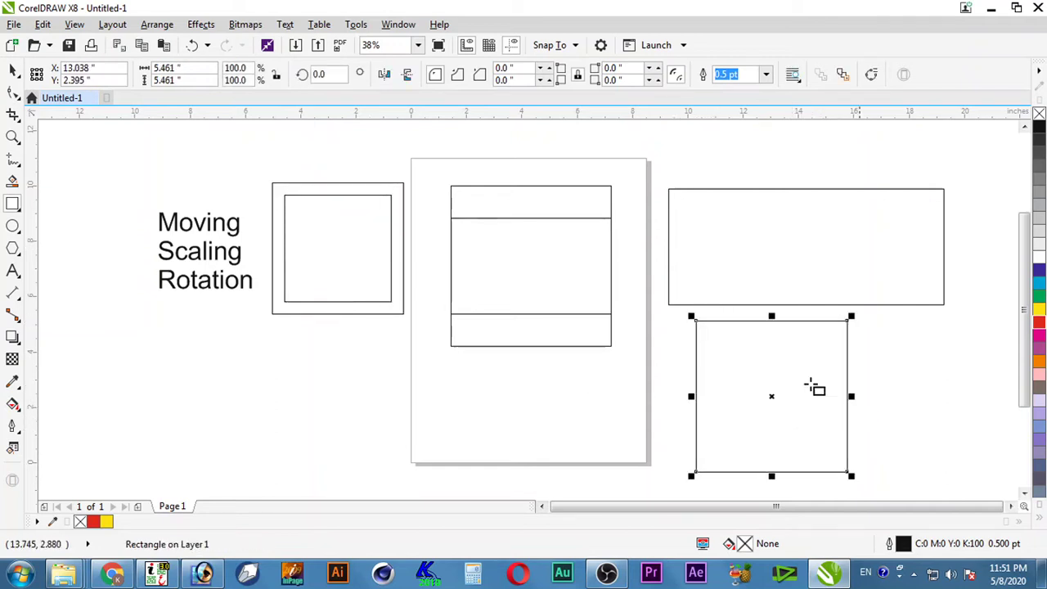
{"action": "left_click", "coordinate": [834, 409]}
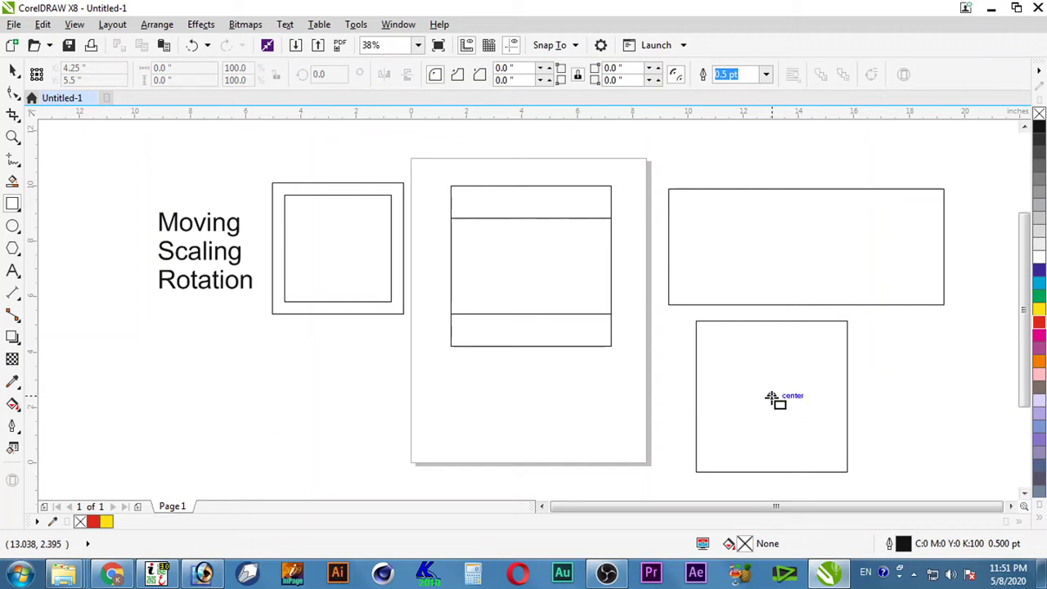
{"action": "left_click", "coordinate": [771, 398]}
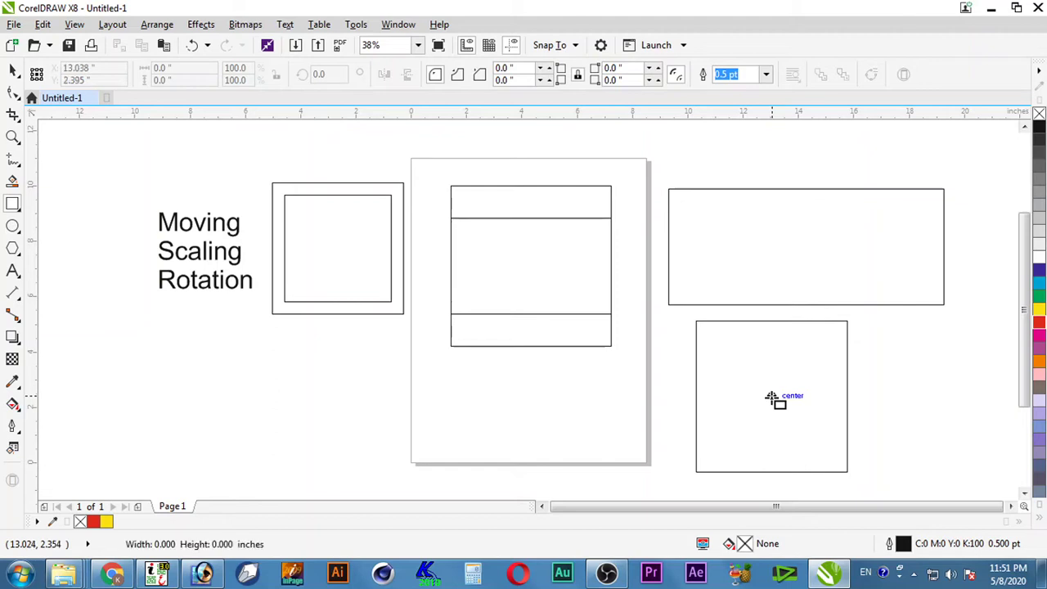
{"action": "left_click_drag", "start_coordinate": [772, 398], "coordinate": [850, 474]}
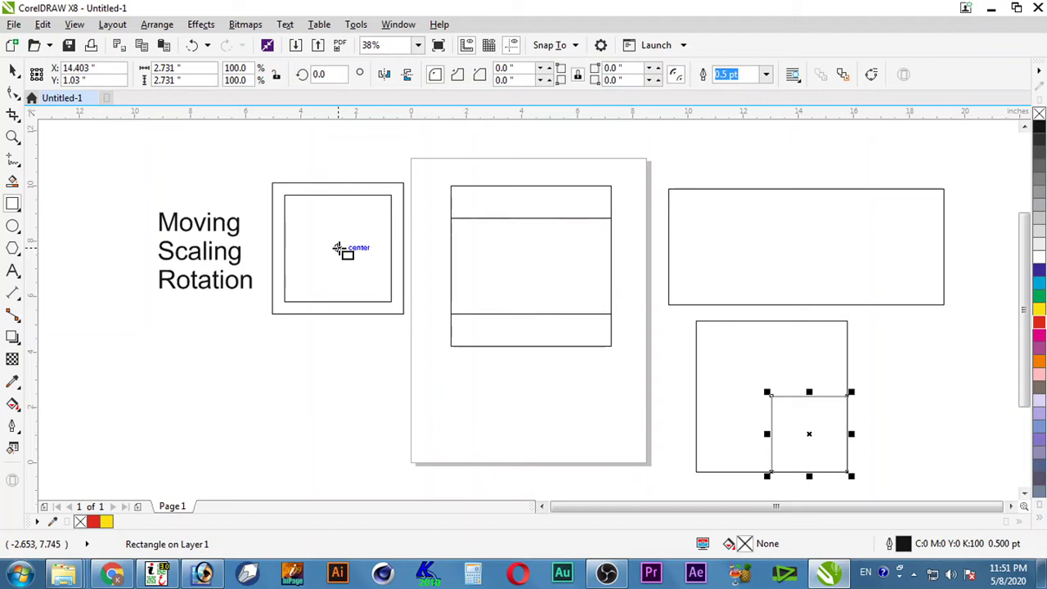
Draw a 2.8 in square centred in the nested squares and a rectangle about 12.67 × 1.69 in centred on the lower-right square.
{"action": "left_click_drag", "start_coordinate": [337, 248], "coordinate": [371, 288]}
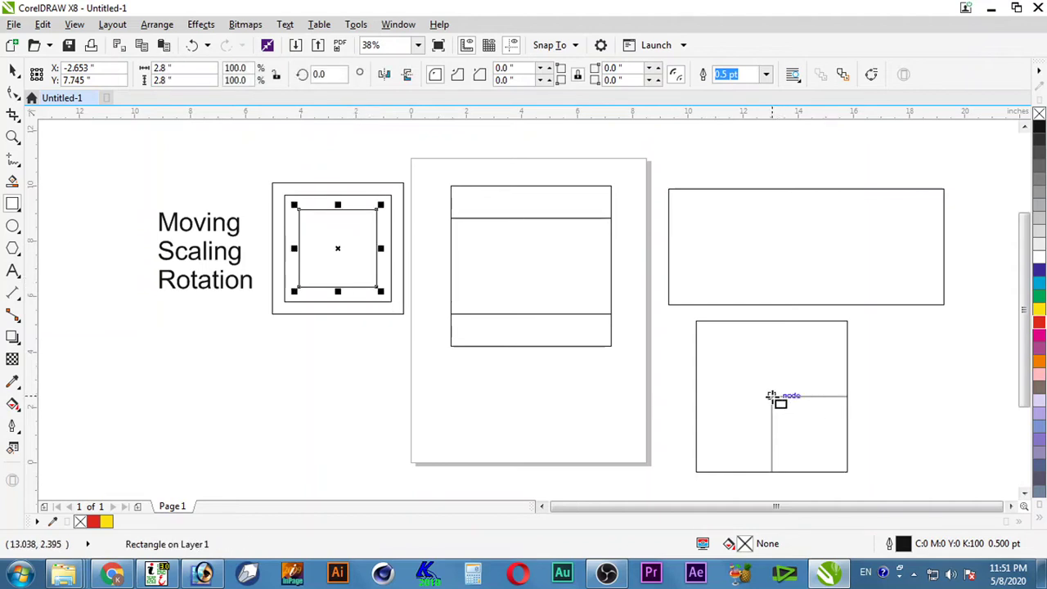
{"action": "mouse_move", "coordinate": [771, 395]}
{"action": "left_mouse_down"}
{"action": "mouse_move", "coordinate": [720, 357]}
{"action": "mouse_move", "coordinate": [716, 342]}
{"action": "mouse_move", "coordinate": [732, 357]}
{"action": "mouse_move", "coordinate": [696, 321]}
{"action": "mouse_move", "coordinate": [835, 369]}
{"action": "mouse_move", "coordinate": [836, 434]}
{"action": "mouse_move", "coordinate": [803, 416]}
{"action": "mouse_move", "coordinate": [833, 451]}
{"action": "mouse_move", "coordinate": [778, 404]}
{"action": "mouse_move", "coordinate": [836, 462]}
{"action": "mouse_move", "coordinate": [711, 351]}
{"action": "mouse_move", "coordinate": [780, 357]}
{"action": "mouse_move", "coordinate": [838, 329]}
{"action": "mouse_move", "coordinate": [708, 413]}
{"action": "mouse_move", "coordinate": [695, 440]}
{"action": "mouse_move", "coordinate": [752, 421]}
{"action": "mouse_move", "coordinate": [712, 435]}
{"action": "mouse_move", "coordinate": [736, 428]}
{"action": "mouse_move", "coordinate": [714, 444]}
{"action": "mouse_move", "coordinate": [736, 433]}
{"action": "mouse_move", "coordinate": [723, 441]}
{"action": "left_mouse_up"}
{"action": "key", "text": "shift"}
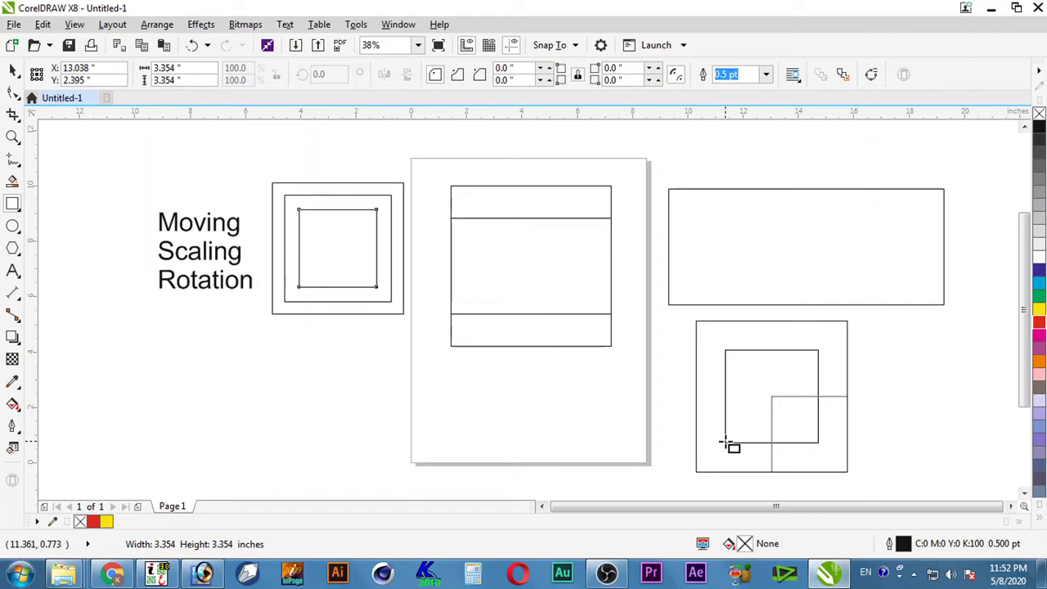
{"action": "left_click_drag", "start_coordinate": [725, 442], "coordinate": [725, 441]}
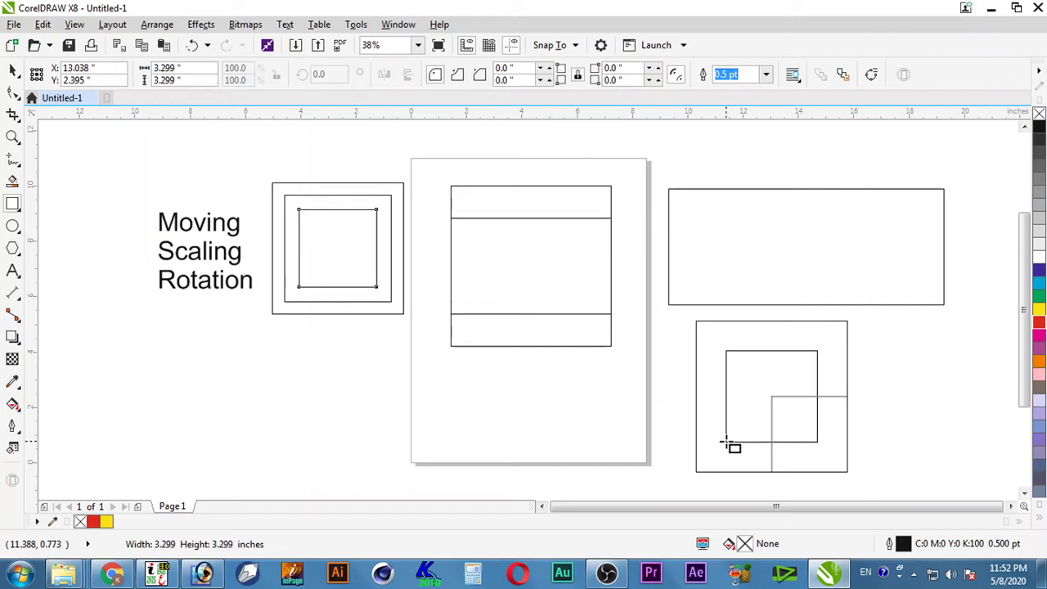
{"action": "mouse_move", "coordinate": [725, 442]}
{"action": "left_mouse_down"}
{"action": "mouse_move", "coordinate": [842, 339]}
{"action": "mouse_move", "coordinate": [781, 383]}
{"action": "mouse_move", "coordinate": [719, 450]}
{"action": "mouse_move", "coordinate": [817, 353]}
{"action": "mouse_move", "coordinate": [714, 436]}
{"action": "mouse_move", "coordinate": [665, 434]}
{"action": "mouse_move", "coordinate": [624, 400]}
{"action": "mouse_move", "coordinate": [458, 416]}
{"action": "mouse_move", "coordinate": [477, 434]}
{"action": "mouse_move", "coordinate": [973, 442]}
{"action": "mouse_move", "coordinate": [705, 432]}
{"action": "mouse_move", "coordinate": [699, 379]}
{"action": "mouse_move", "coordinate": [900, 382]}
{"action": "mouse_move", "coordinate": [809, 433]}
{"action": "mouse_move", "coordinate": [822, 402]}
{"action": "mouse_move", "coordinate": [831, 428]}
{"action": "mouse_move", "coordinate": [960, 436]}
{"action": "mouse_move", "coordinate": [960, 411]}
{"action": "mouse_move", "coordinate": [962, 426]}
{"action": "mouse_move", "coordinate": [820, 299]}
{"action": "mouse_move", "coordinate": [951, 393]}
{"action": "mouse_move", "coordinate": [948, 421]}
{"action": "left_mouse_up"}
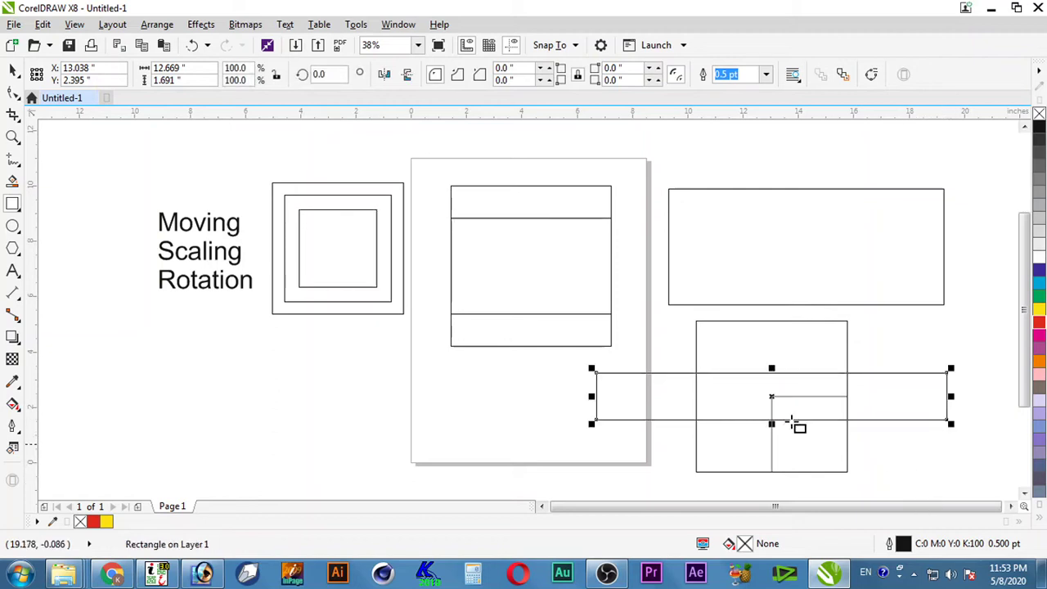
Select all the drawn rectangles and squares, leaving out the text list, and delete them.
{"action": "key", "text": "space"}
{"action": "left_click_drag", "start_coordinate": [987, 136], "coordinate": [264, 477]}
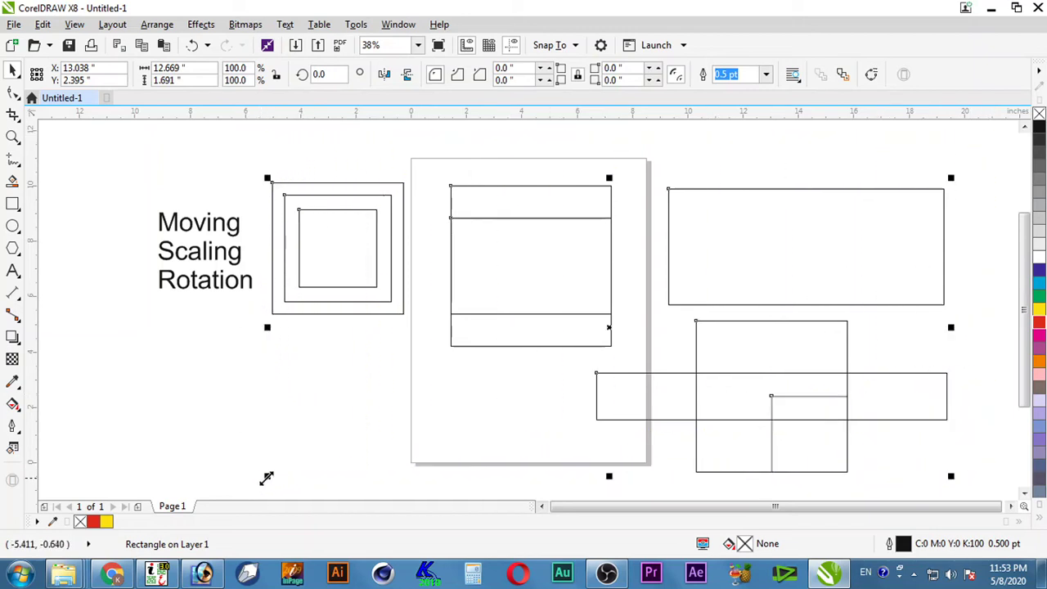
{"action": "key", "text": "Delete"}
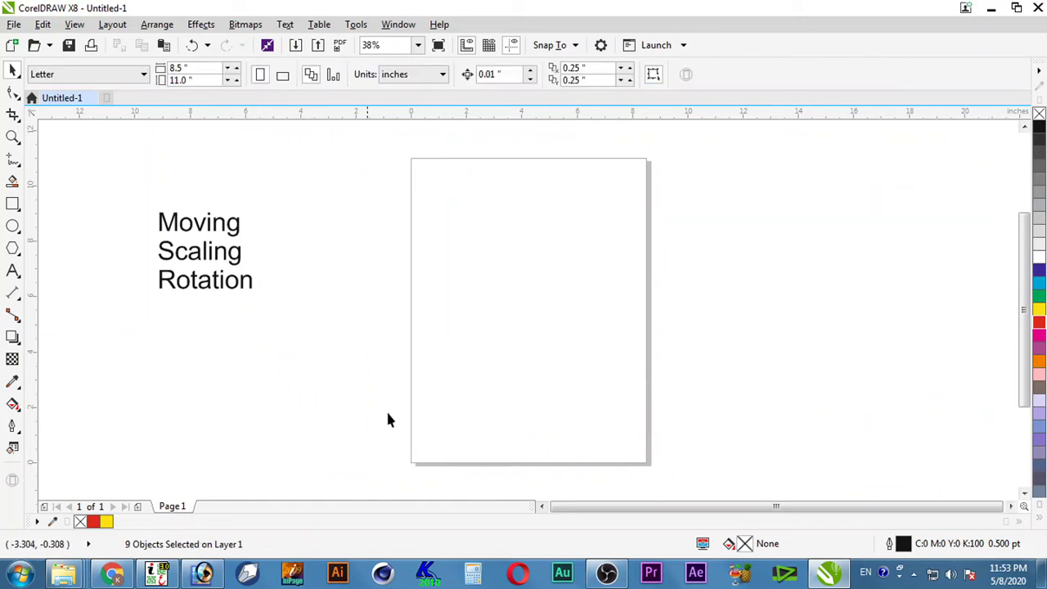
Draw a square about 5.66 in wide on the page and stretch its individual sides to about 12.09 × 8.23 in.
{"action": "key", "text": "space"}
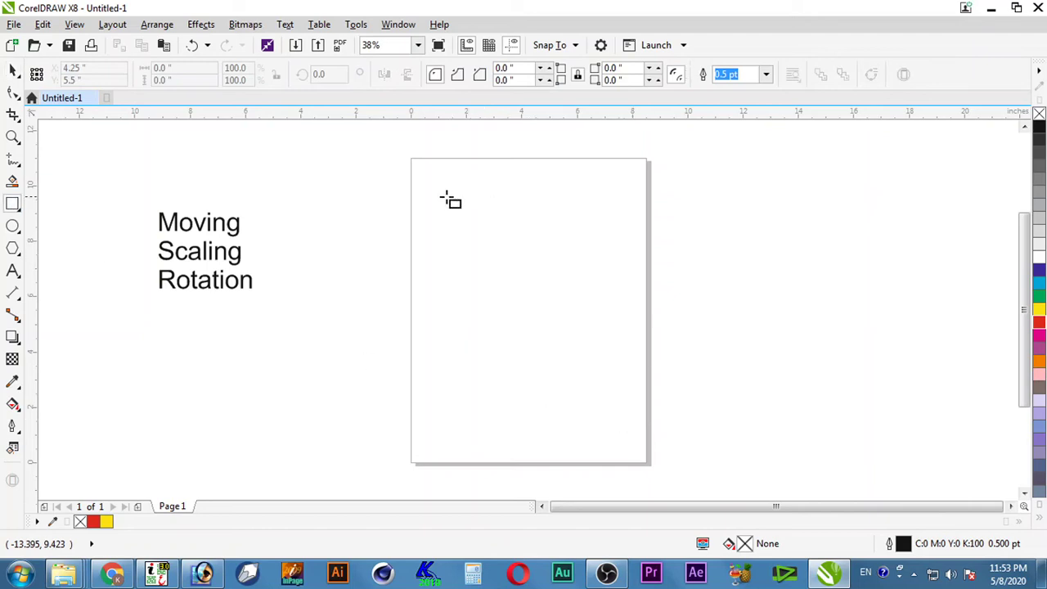
{"action": "left_click_drag", "start_coordinate": [446, 197], "coordinate": [604, 353]}
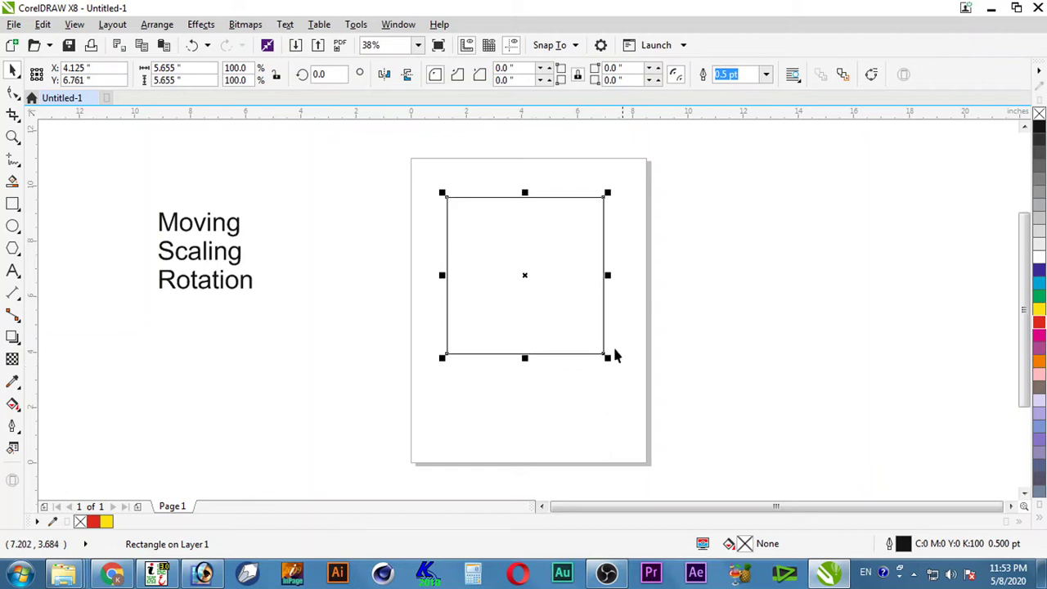
{"action": "left_click_drag", "start_coordinate": [605, 279], "coordinate": [680, 276]}
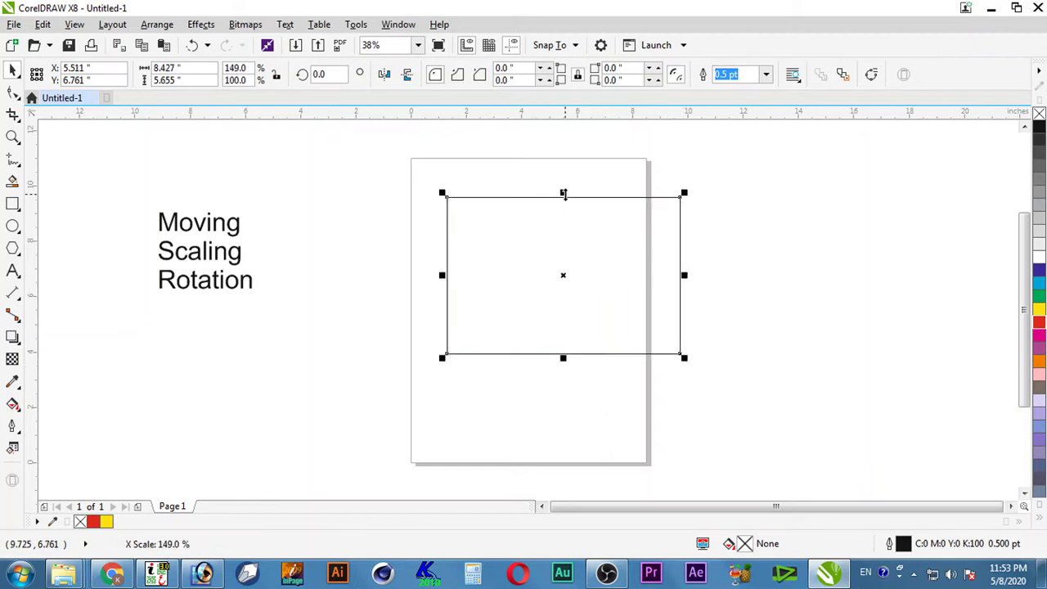
{"action": "left_click_drag", "start_coordinate": [562, 192], "coordinate": [572, 161]}
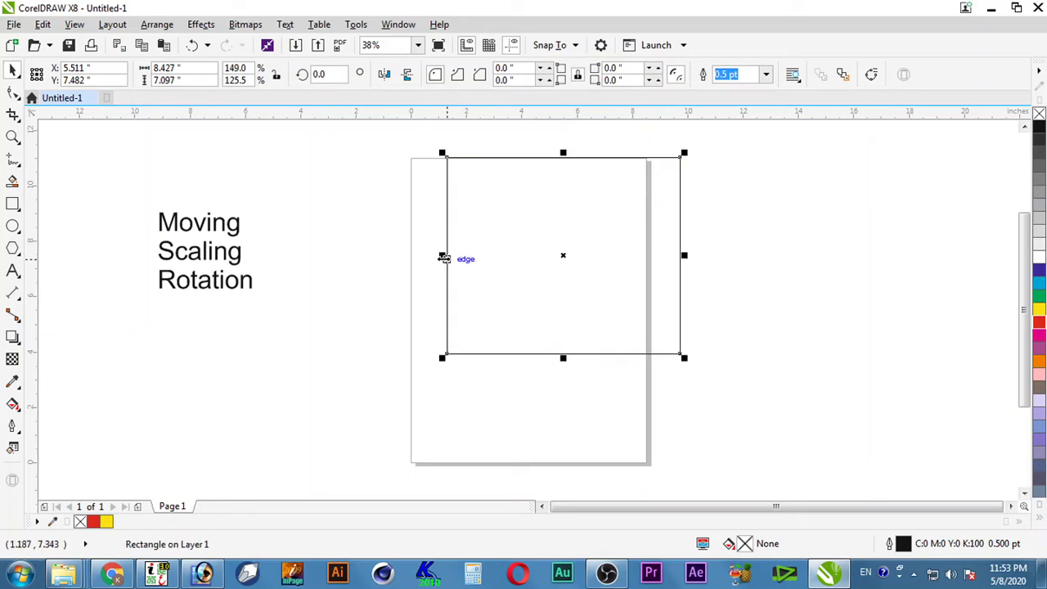
{"action": "left_click_drag", "start_coordinate": [442, 257], "coordinate": [342, 254]}
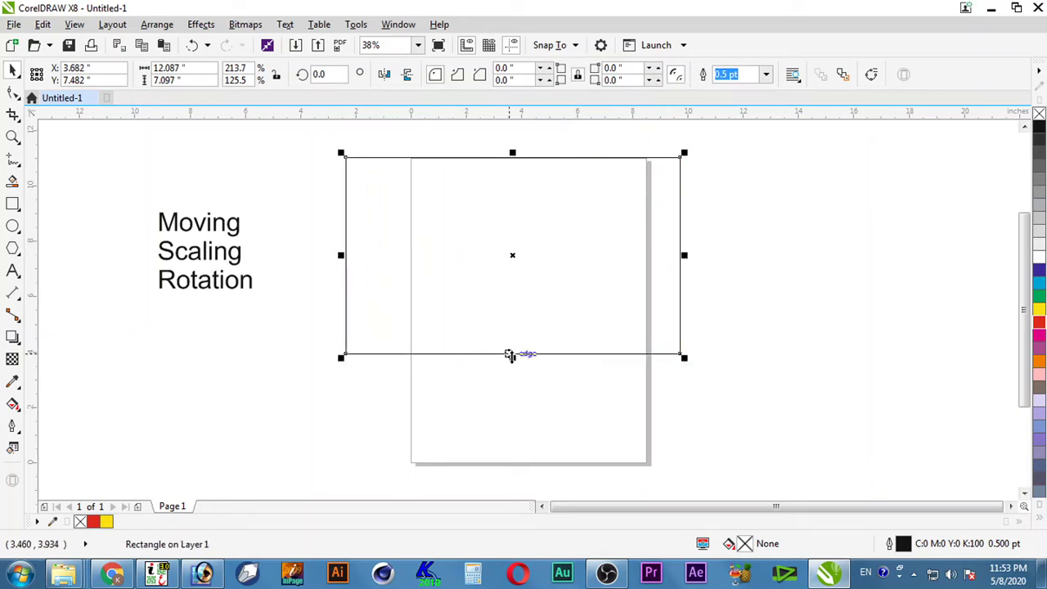
{"action": "left_click_drag", "start_coordinate": [510, 356], "coordinate": [508, 437]}
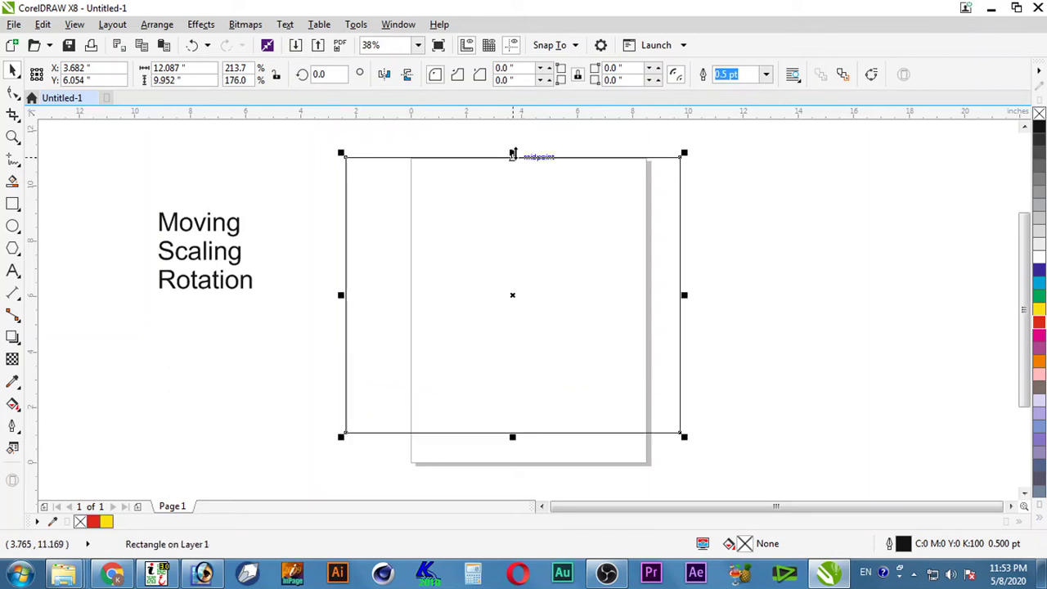
{"action": "left_click_drag", "start_coordinate": [511, 153], "coordinate": [500, 200]}
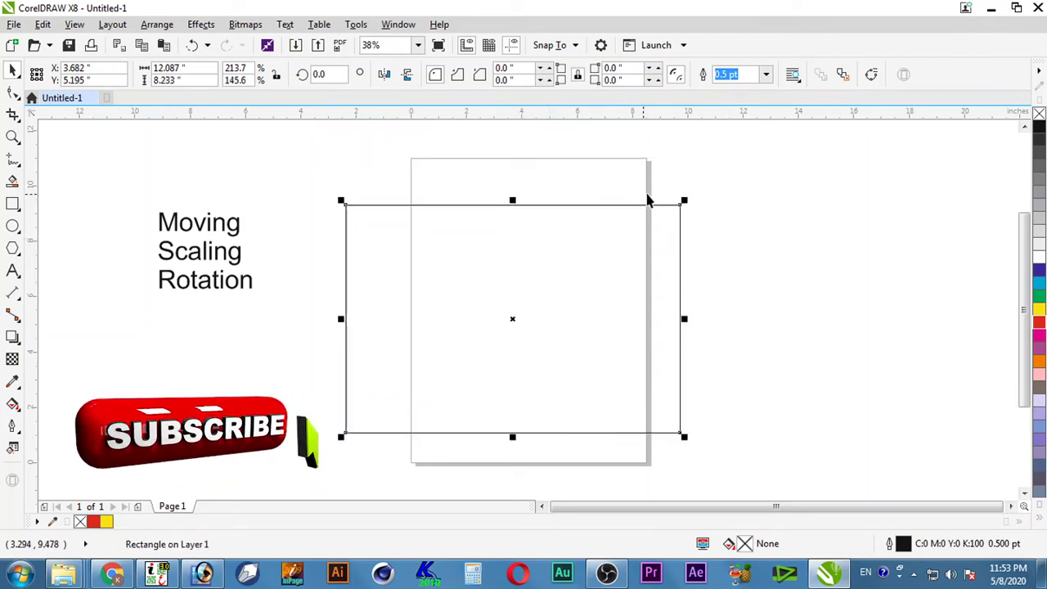
Scale the rectangle proportionally from its corners down to about 4.91 × 3.34 in.
{"action": "left_click_drag", "start_coordinate": [684, 201], "coordinate": [764, 155]}
{"action": "left_click_drag", "start_coordinate": [344, 156], "coordinate": [411, 234]}
{"action": "left_click_drag", "start_coordinate": [748, 432], "coordinate": [596, 376]}
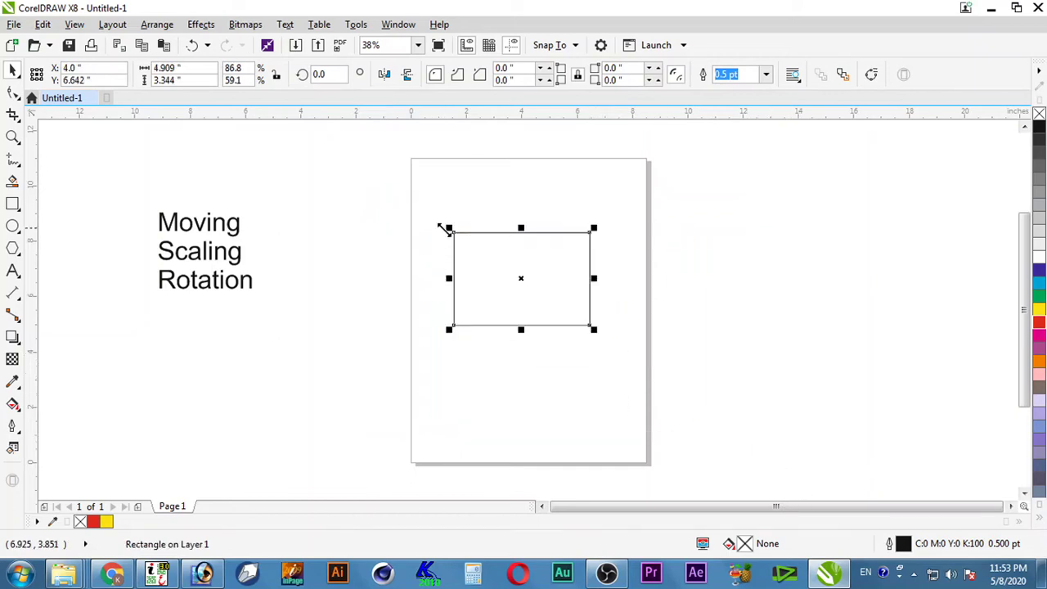
Flip the rectangle diagonally across its lower-right corner at about 5.18 × 3.53 in and move it to the upper part of the page.
{"action": "left_click_drag", "start_coordinate": [446, 225], "coordinate": [729, 434]}
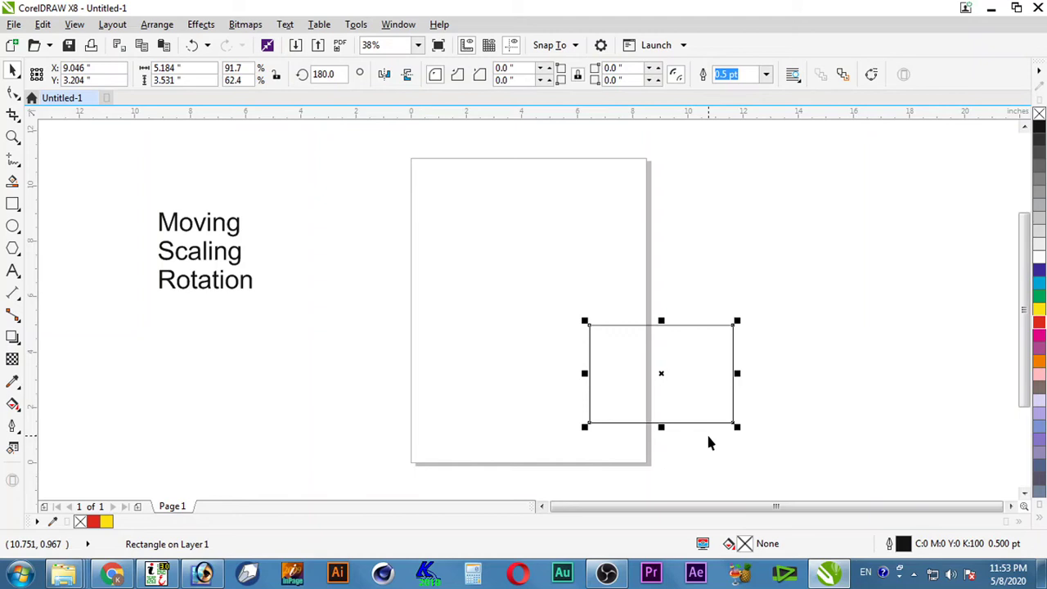
{"action": "left_click", "coordinate": [529, 318]}
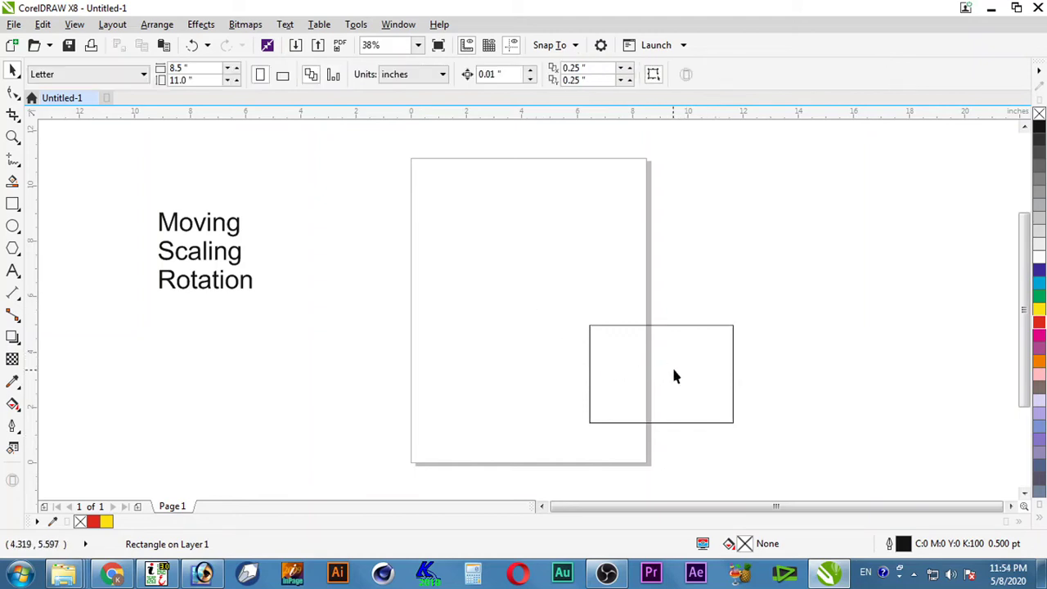
{"action": "left_click_drag", "start_coordinate": [673, 374], "coordinate": [538, 231]}
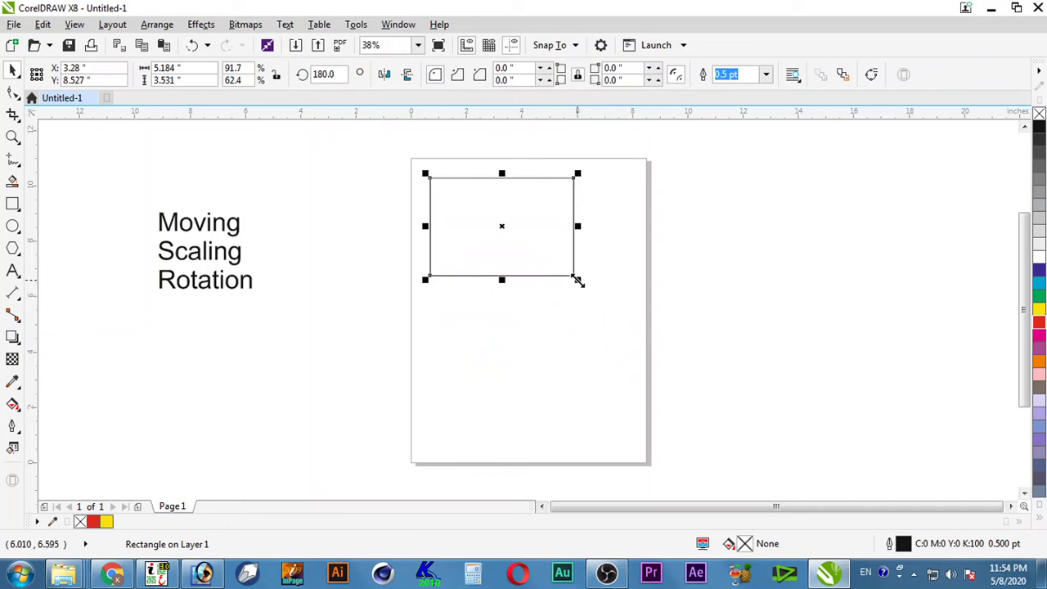
Try flipping the rectangle diagonally across its lower-right corner at about 8.42 × 5.74 in, and undo that scaling.
{"action": "left_click_drag", "start_coordinate": [424, 174], "coordinate": [810, 432]}
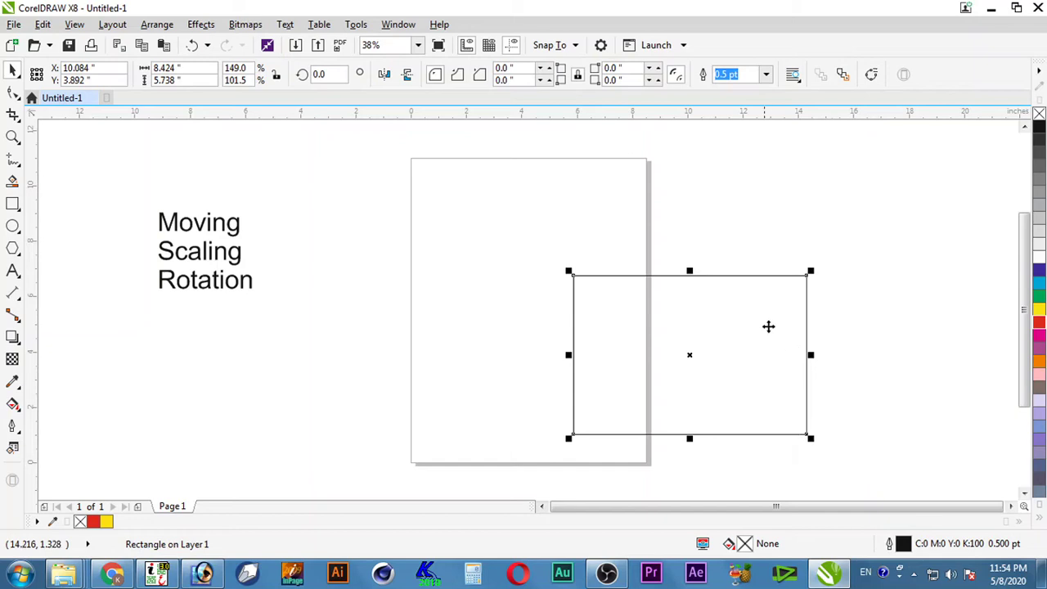
{"action": "key", "text": "ctrl+z"}
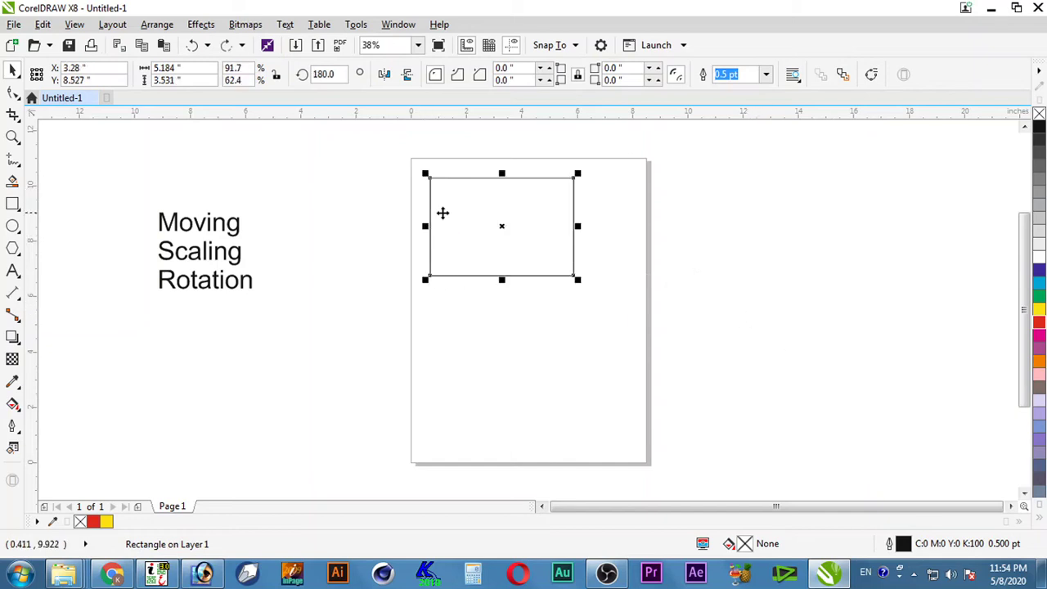
Scale the rectangle proportionally from its upper-left corner, first down to about 3.17 × 2.16 in and back up to about 5.38 × 3.66 in.
{"action": "left_click_drag", "start_coordinate": [425, 172], "coordinate": [426, 172]}
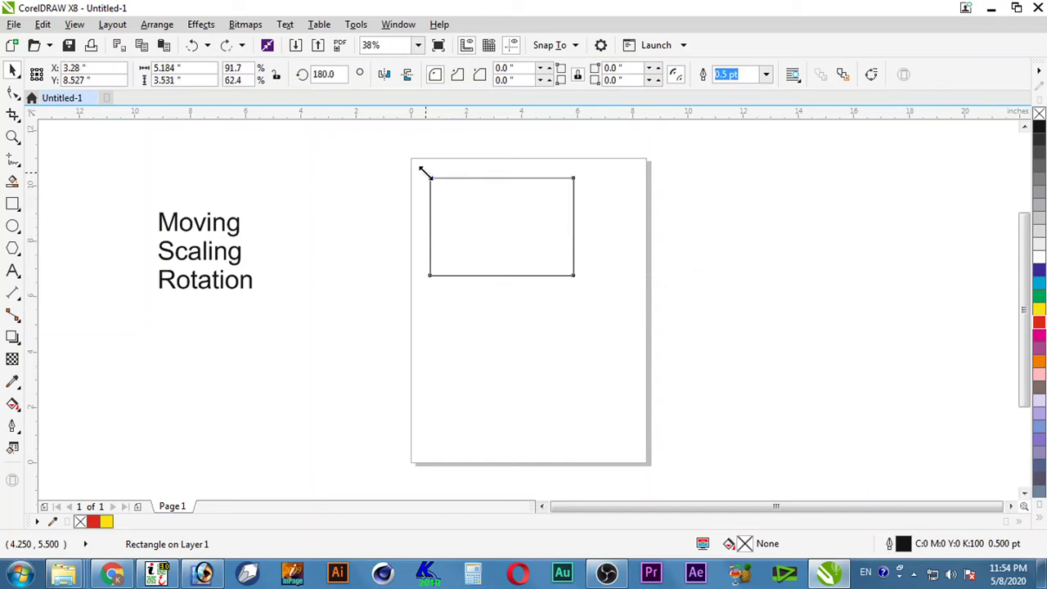
{"action": "left_click_drag", "start_coordinate": [480, 235], "coordinate": [565, 269]}
{"action": "left_click_drag", "start_coordinate": [523, 186], "coordinate": [477, 211]}
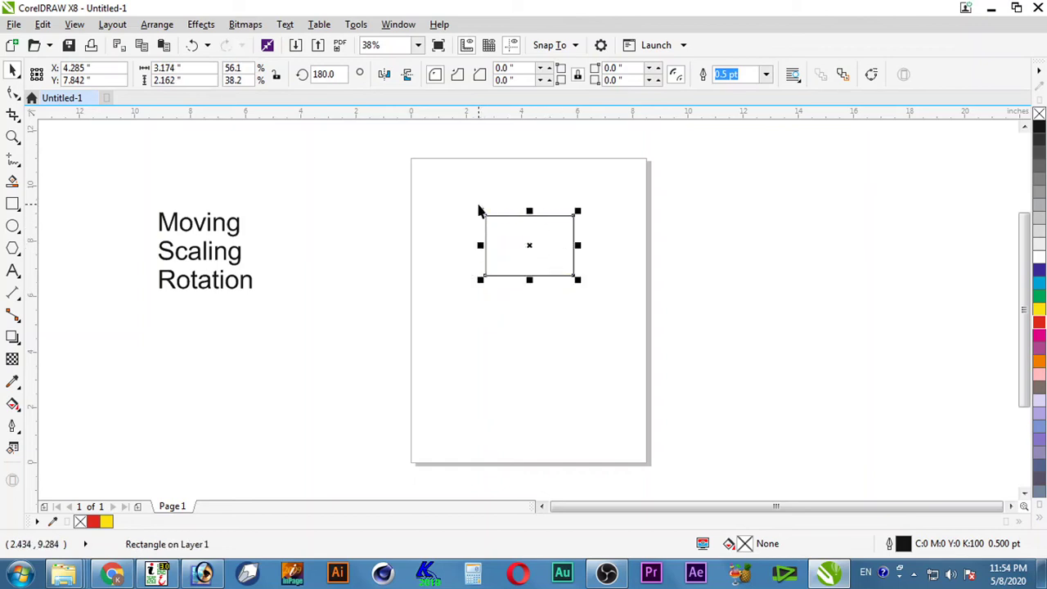
{"action": "left_click_drag", "start_coordinate": [477, 208], "coordinate": [419, 167]}
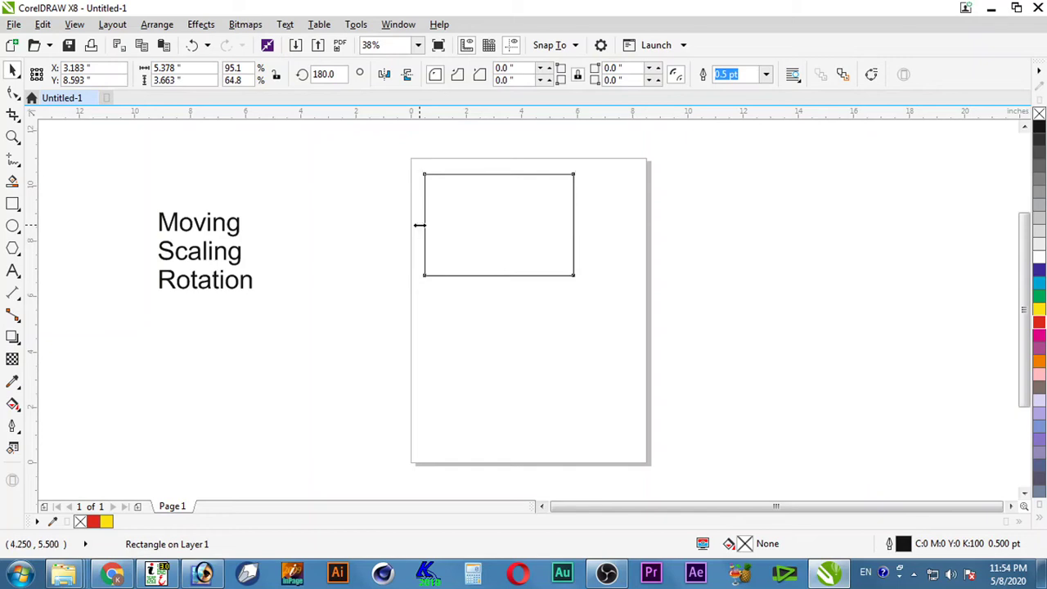
Narrow the rectangle by moving its left and right sides inward to a width of about 0.97 in.
{"action": "left_click_drag", "start_coordinate": [418, 225], "coordinate": [484, 237]}
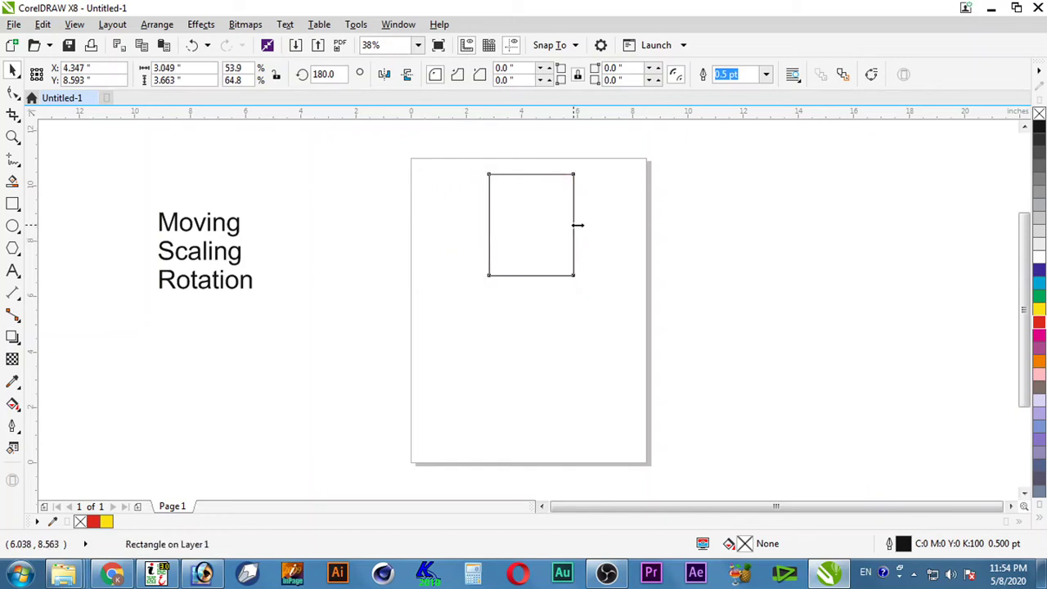
{"action": "left_click_drag", "start_coordinate": [576, 225], "coordinate": [521, 225]}
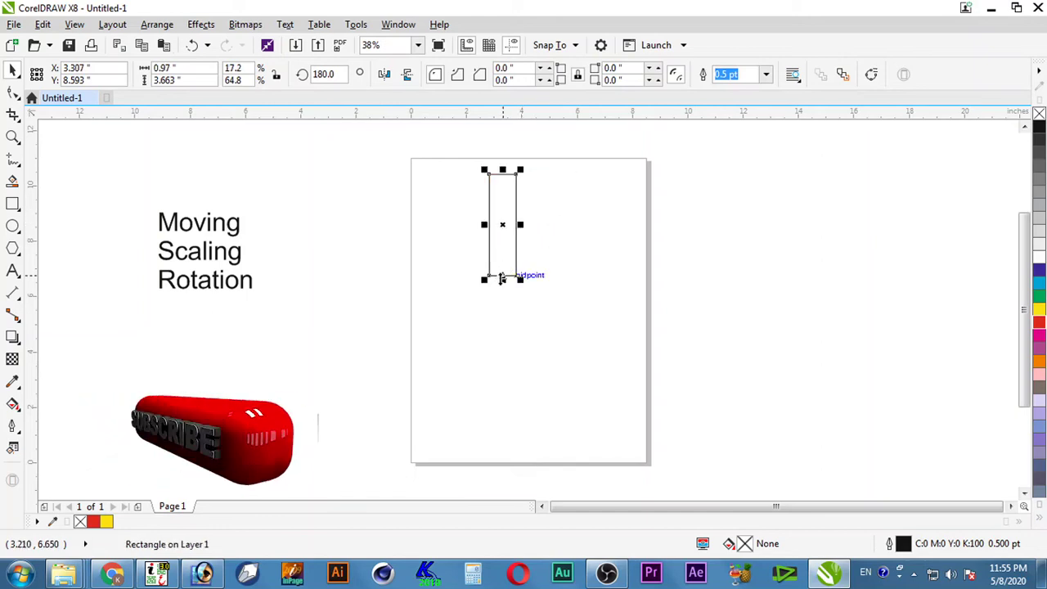
Replace the narrow rectangle with a square about 3.94 in wide in the upper part of the page.
{"action": "left_click_drag", "start_coordinate": [502, 276], "coordinate": [501, 421]}
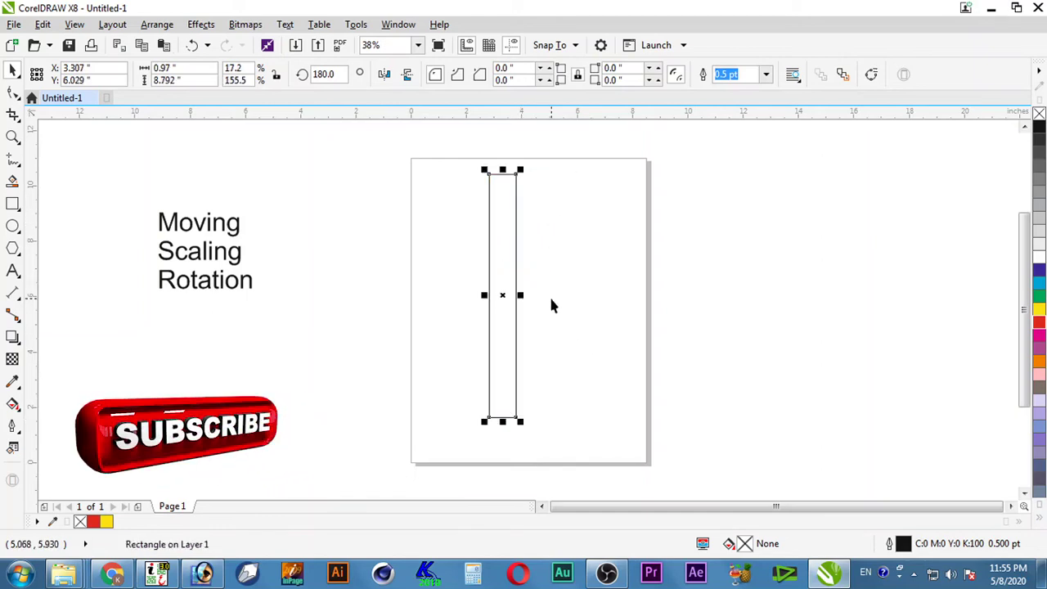
{"action": "key", "text": "Delete"}
{"action": "left_click", "coordinate": [12, 203]}
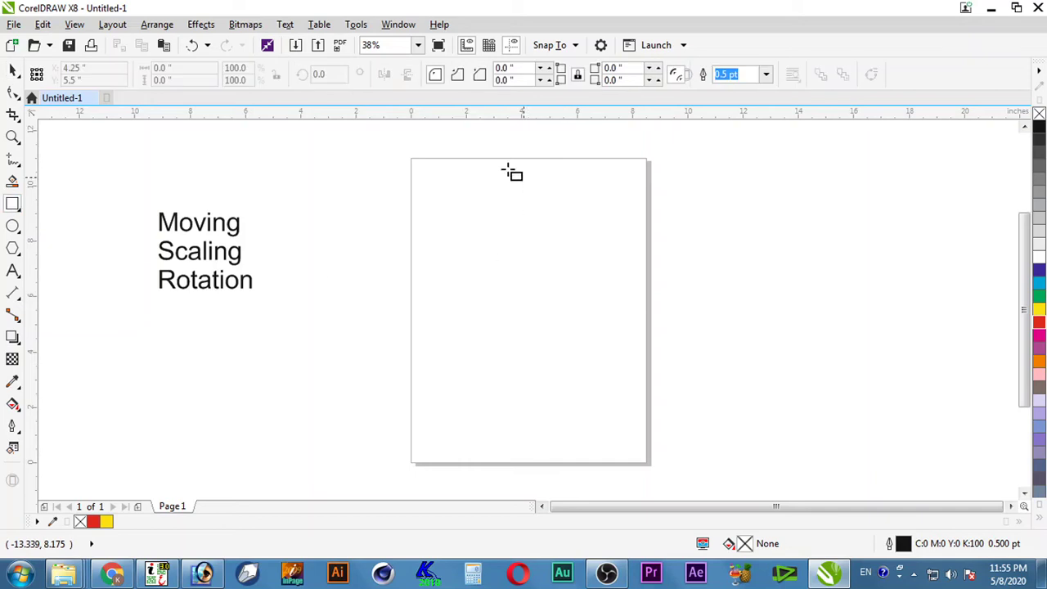
{"action": "left_click_drag", "start_coordinate": [470, 196], "coordinate": [579, 305]}
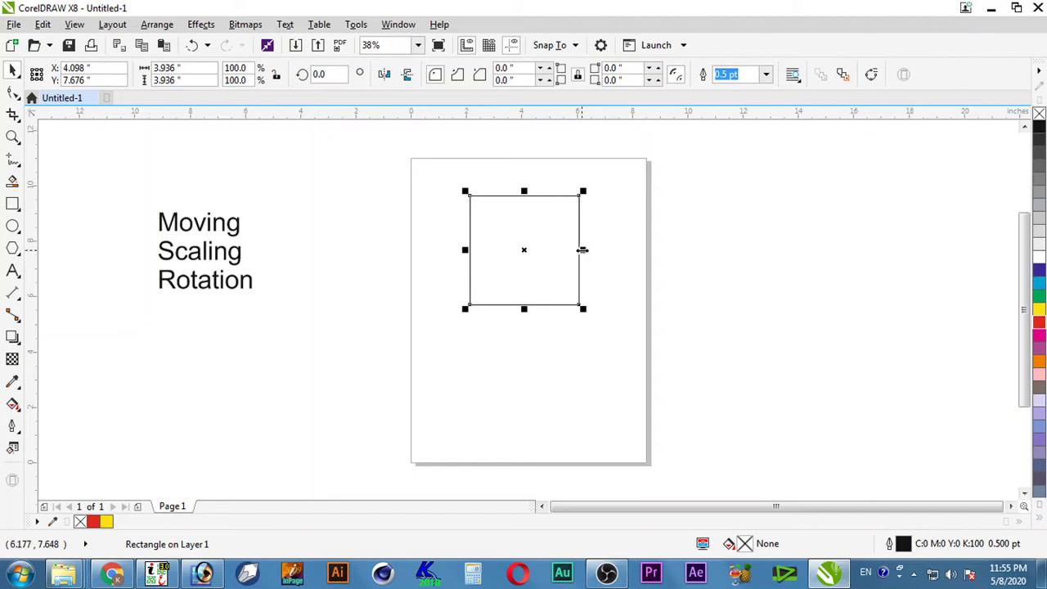
Try widening the square from its right side, first to about 9.12 in, undoing each attempt.
{"action": "left_click_drag", "start_coordinate": [583, 250], "coordinate": [726, 257]}
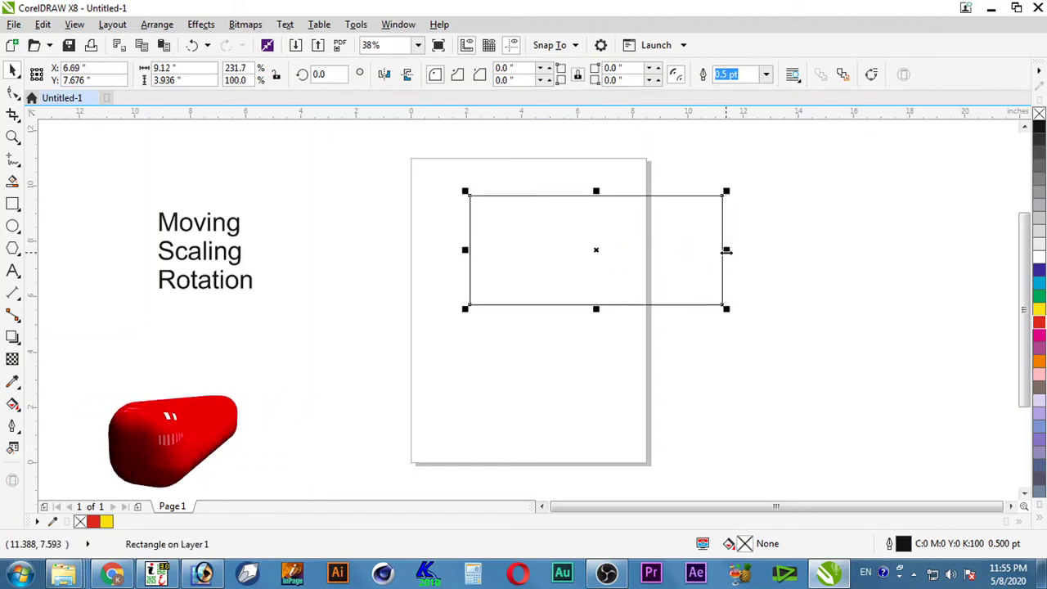
{"action": "key", "text": "ctrl+z"}
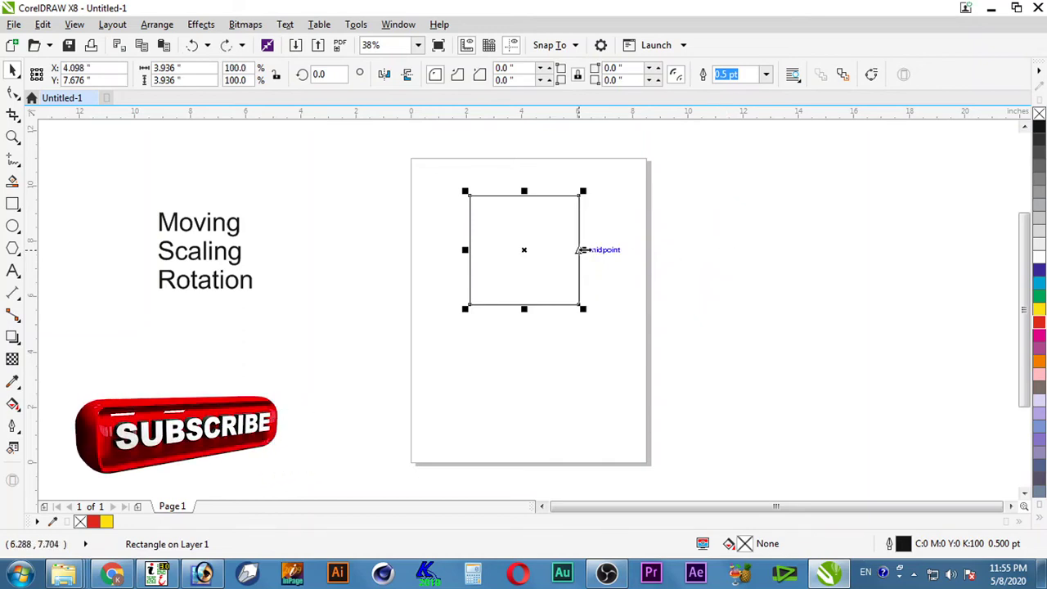
{"action": "left_click_drag", "start_coordinate": [583, 249], "coordinate": [773, 273]}
{"action": "key", "text": "ctrl+z"}
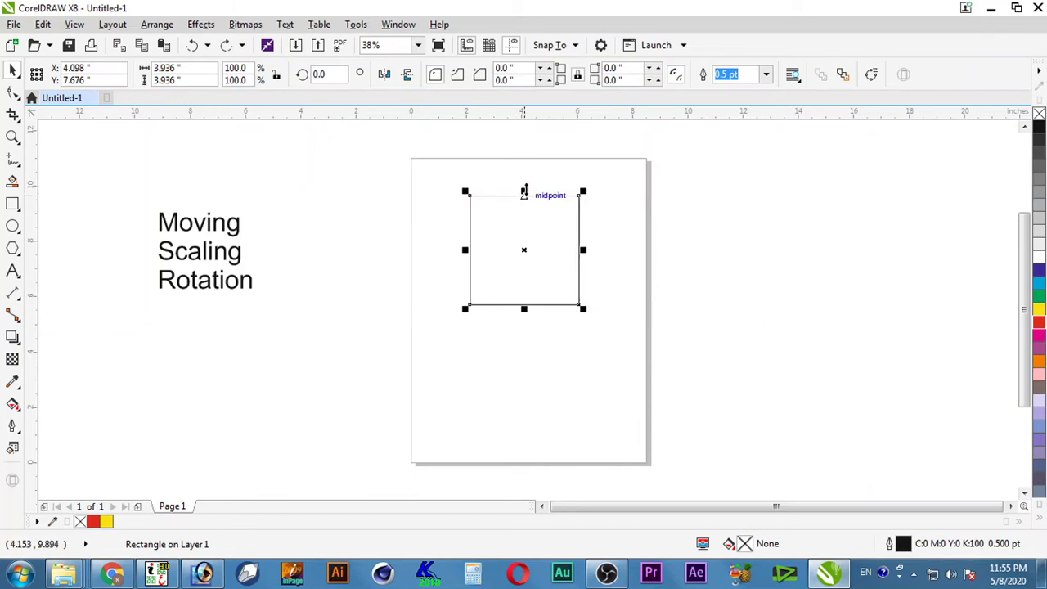
Try stretching the square's top side upward and its bottom side downward to a height of about 9.23 in, and undo both changes.
{"action": "left_click_drag", "start_coordinate": [524, 191], "coordinate": [524, 142]}
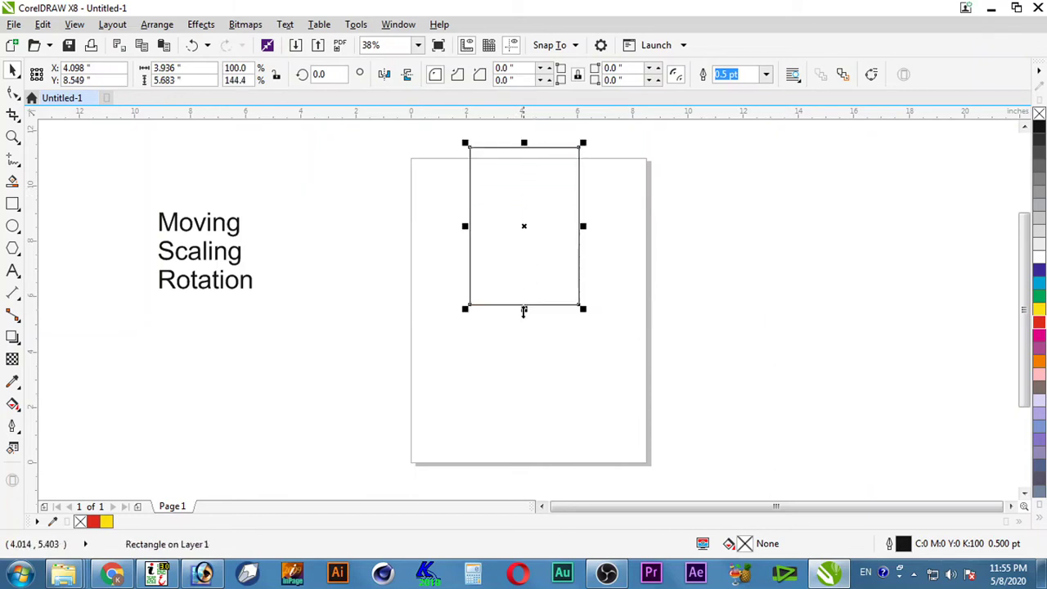
{"action": "left_click_drag", "start_coordinate": [524, 310], "coordinate": [524, 406]}
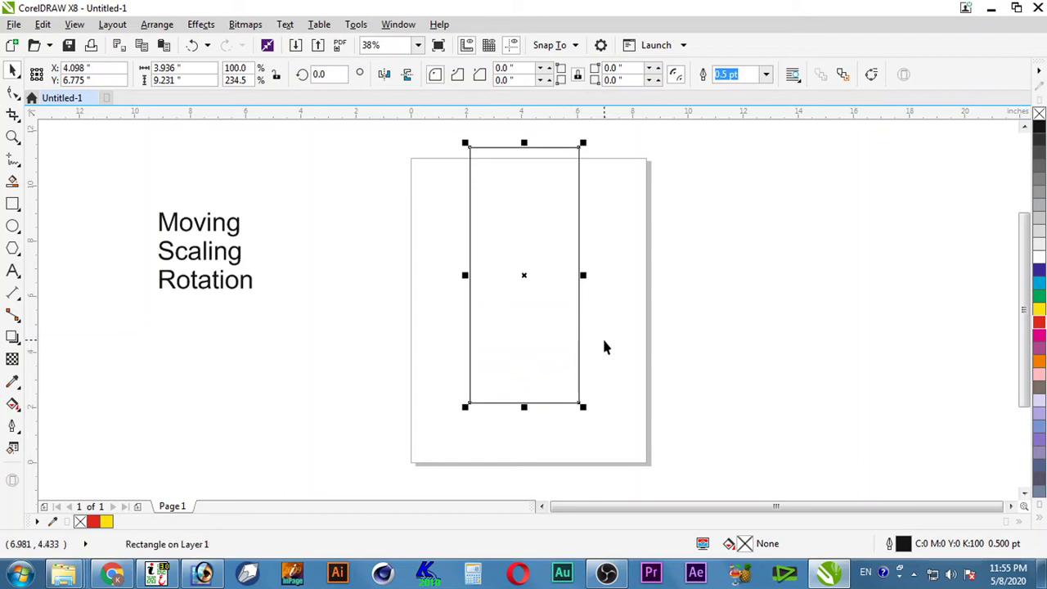
{"action": "key", "text": "ctrl+z"}
{"action": "key", "text": "ctrl+z"}
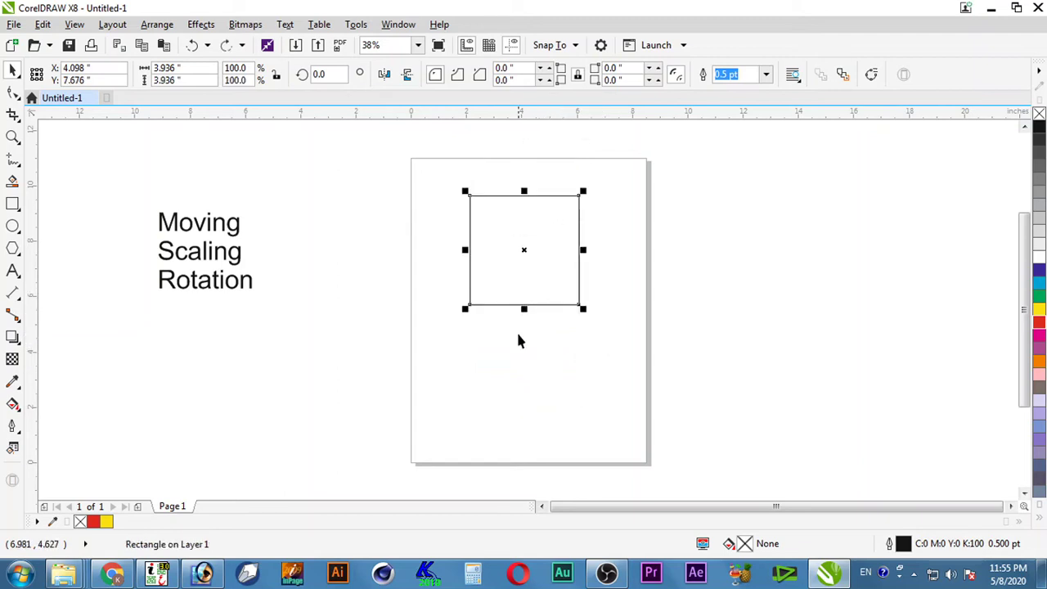
Try scaling the square about its centre, vertically to about 7.71 in and proportionally to about 7.82 in, undoing each scaling.
{"action": "left_click_drag", "start_coordinate": [524, 307], "coordinate": [524, 357]}
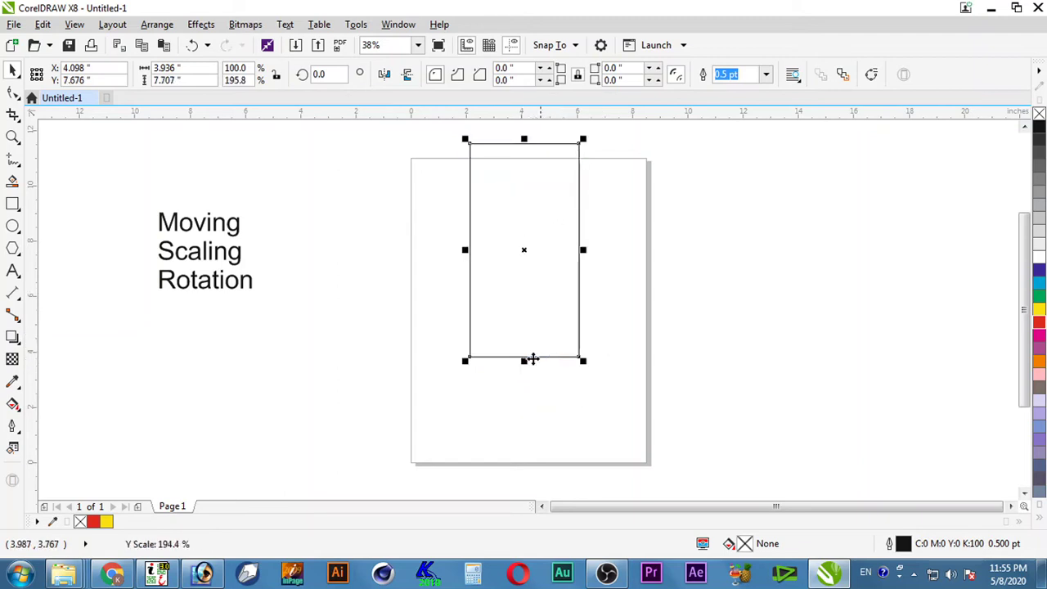
{"action": "key", "text": "ctrl+z"}
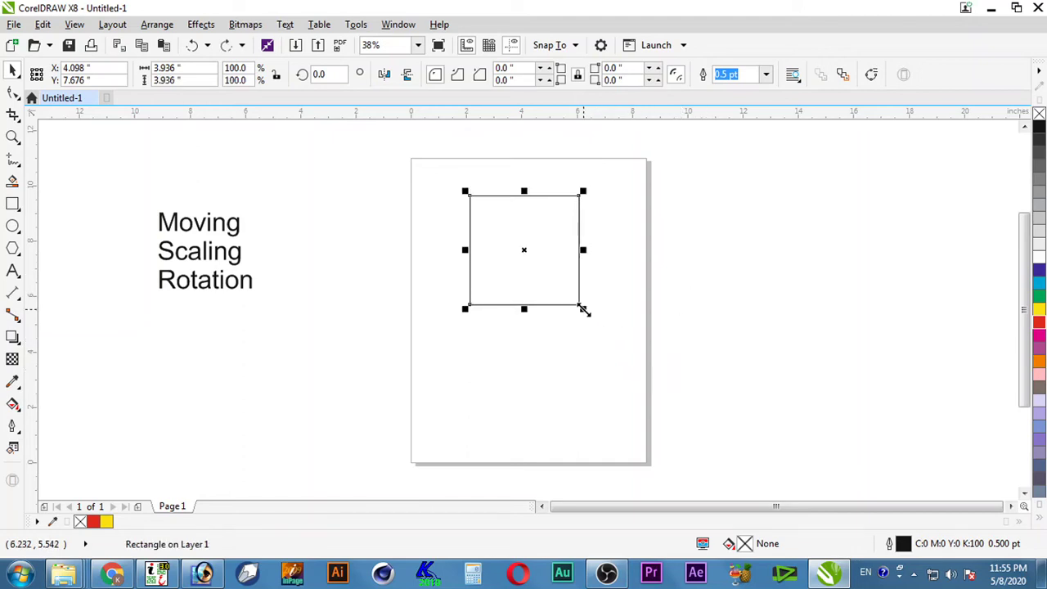
{"action": "left_click_drag", "start_coordinate": [583, 309], "coordinate": [636, 375]}
{"action": "key", "text": "ctrl+z"}
{"action": "left_click_drag", "start_coordinate": [582, 308], "coordinate": [635, 374]}
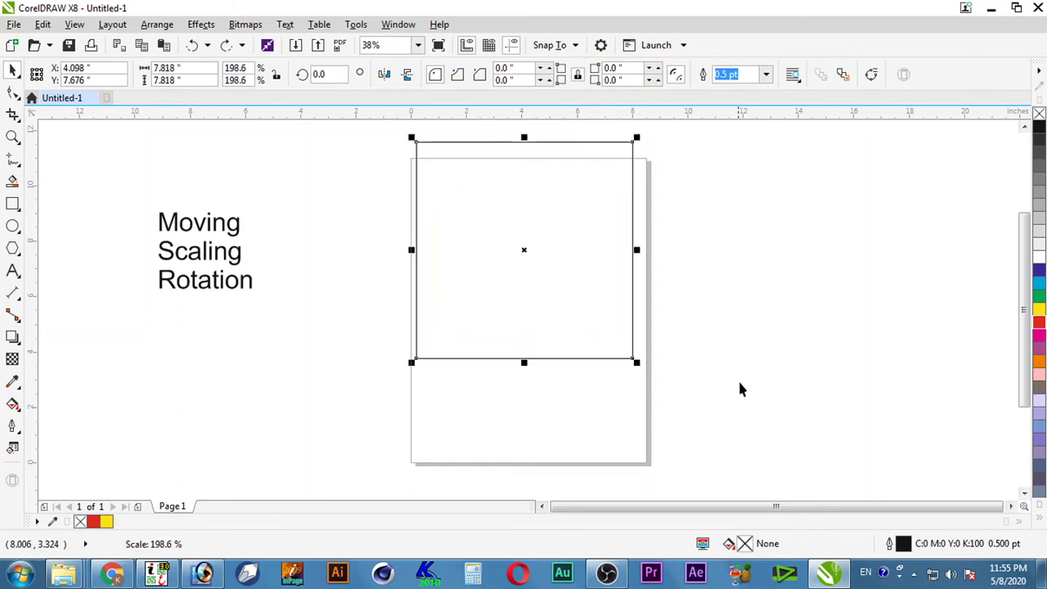
{"action": "key", "text": "ctrl+z"}
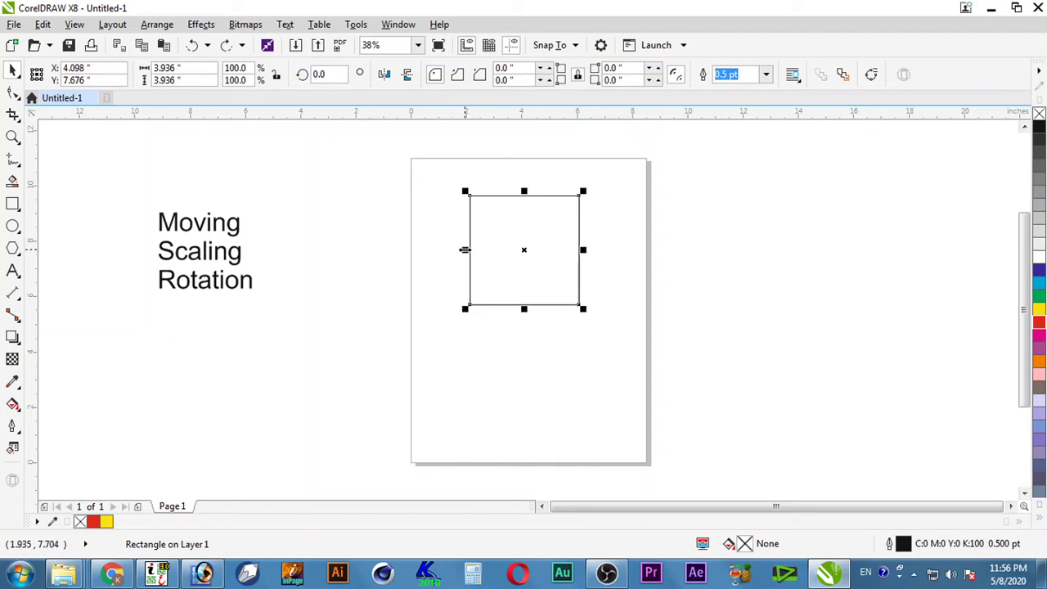
Try doubling the square's width leftward to exactly 200%, and undo the scaling.
{"action": "left_click_drag", "start_coordinate": [464, 250], "coordinate": [377, 249]}
{"action": "key", "text": "ctrl+z"}
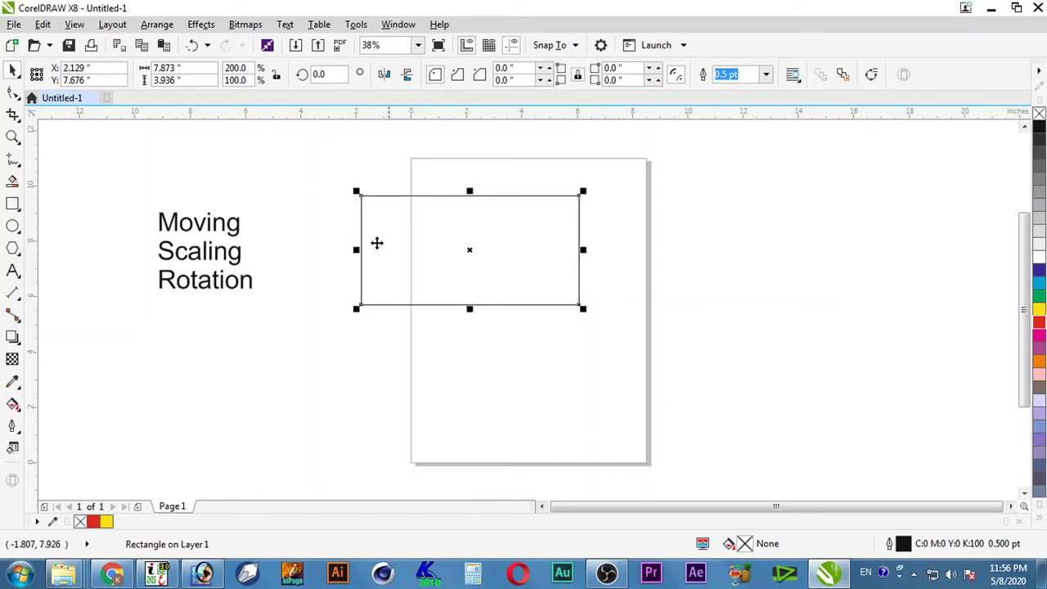
{"action": "key", "text": "ctrl+z"}
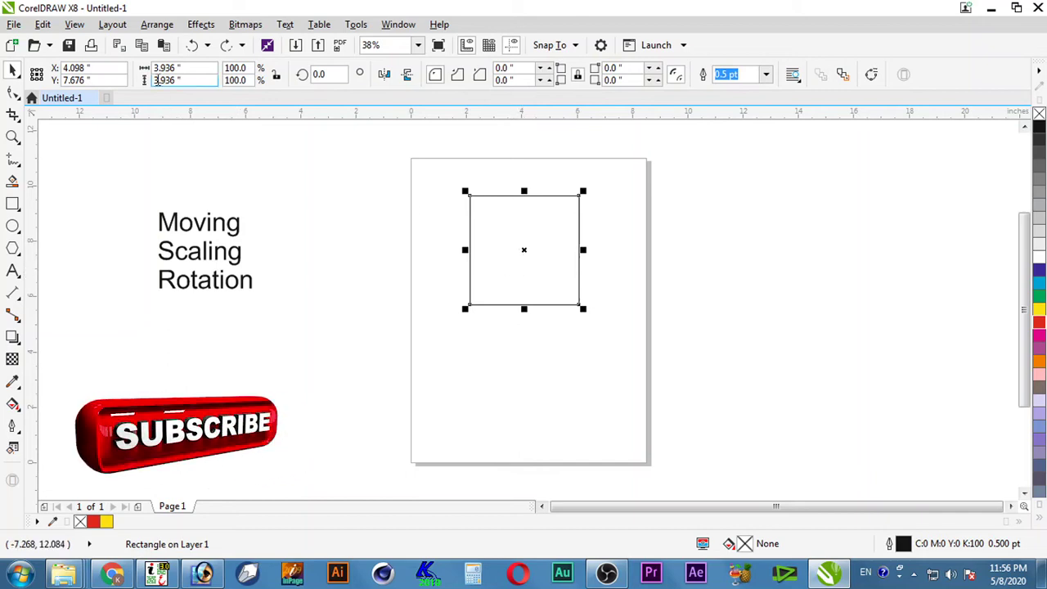
Set the square's width and height to 3 in each.
{"action": "left_click", "coordinate": [204, 68]}
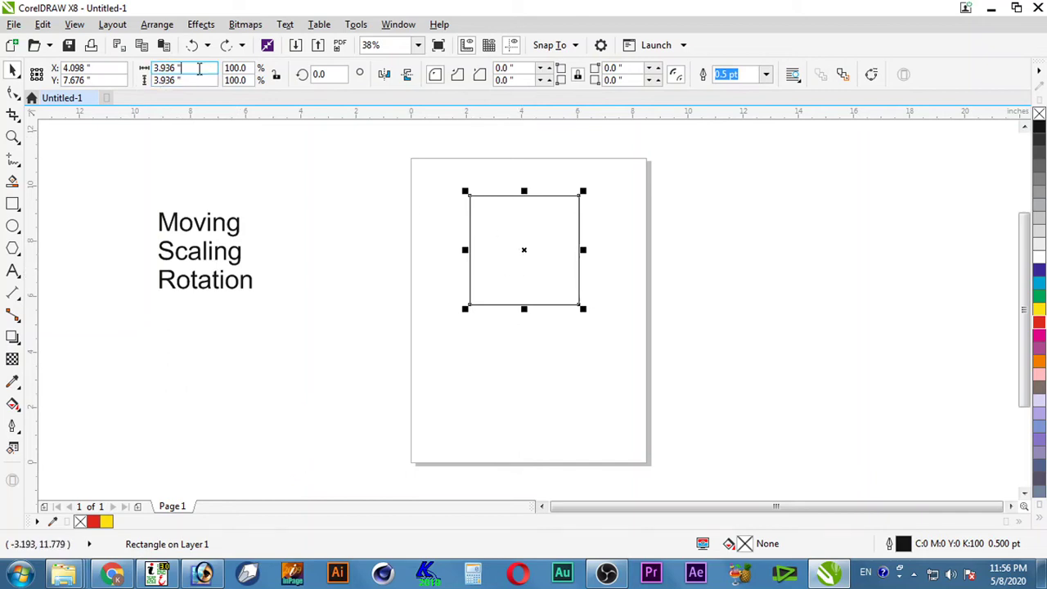
{"action": "type", "text": "3"}
{"action": "key", "text": "Tab"}
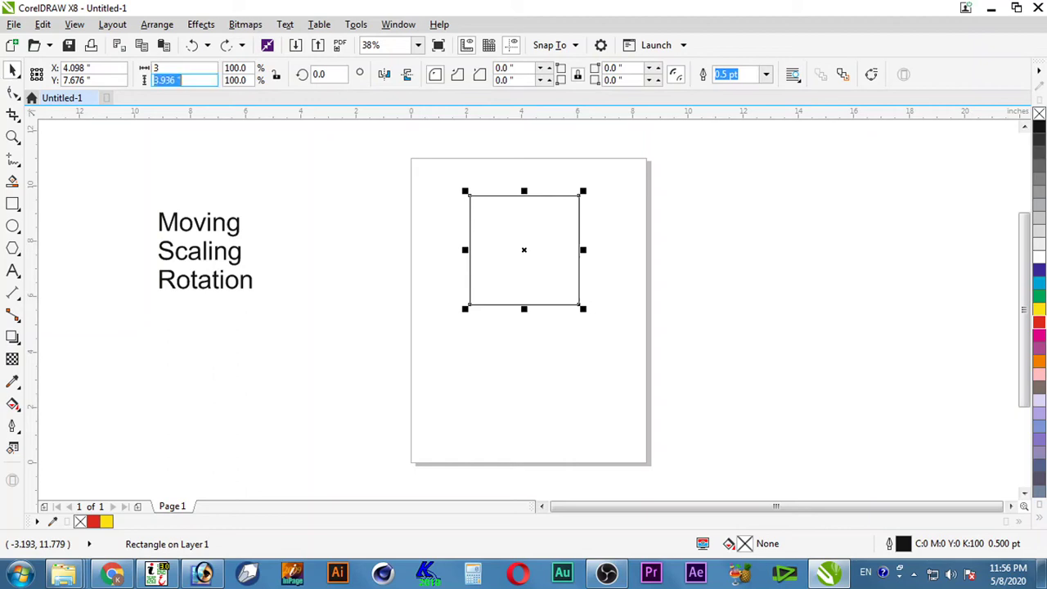
{"action": "type", "text": "3"}
{"action": "key", "text": "Return"}
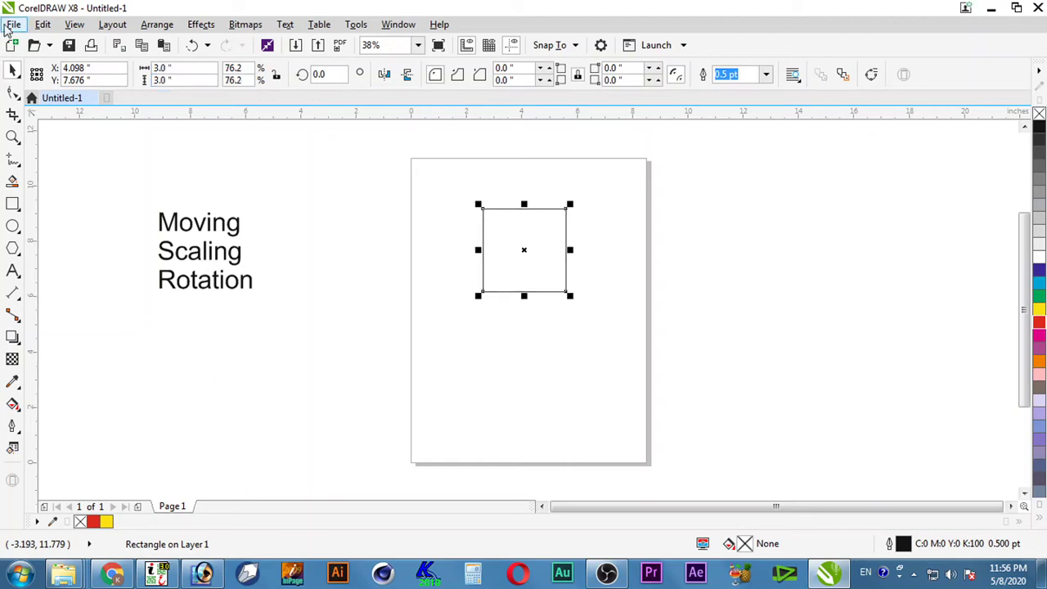
Double the square's width leftward and its height downward to 6 in each, and move it inside the page.
{"action": "left_click_drag", "start_coordinate": [478, 247], "coordinate": [394, 239]}
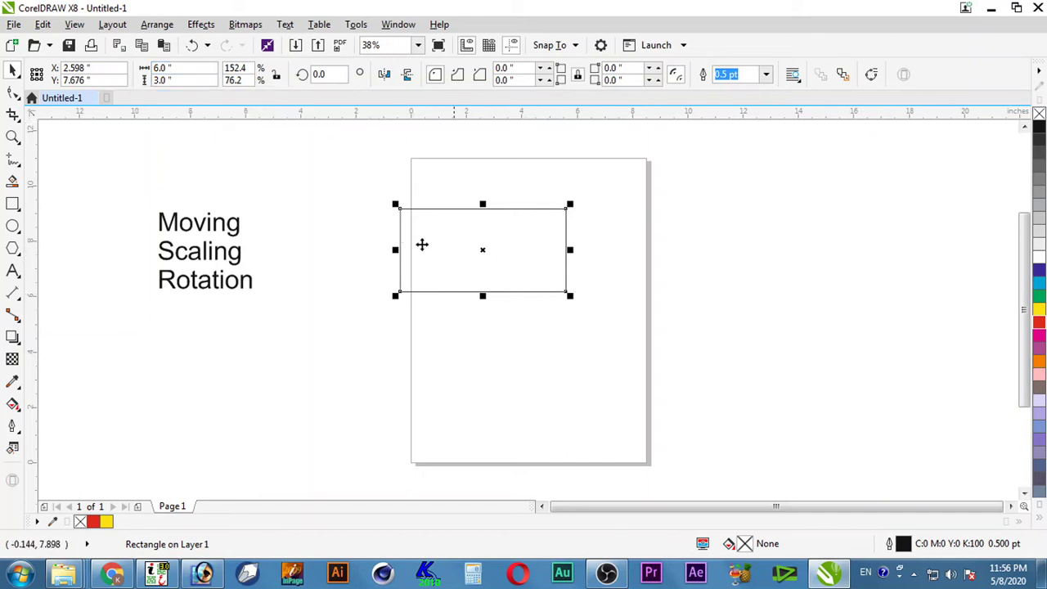
{"action": "left_click_drag", "start_coordinate": [483, 296], "coordinate": [472, 370]}
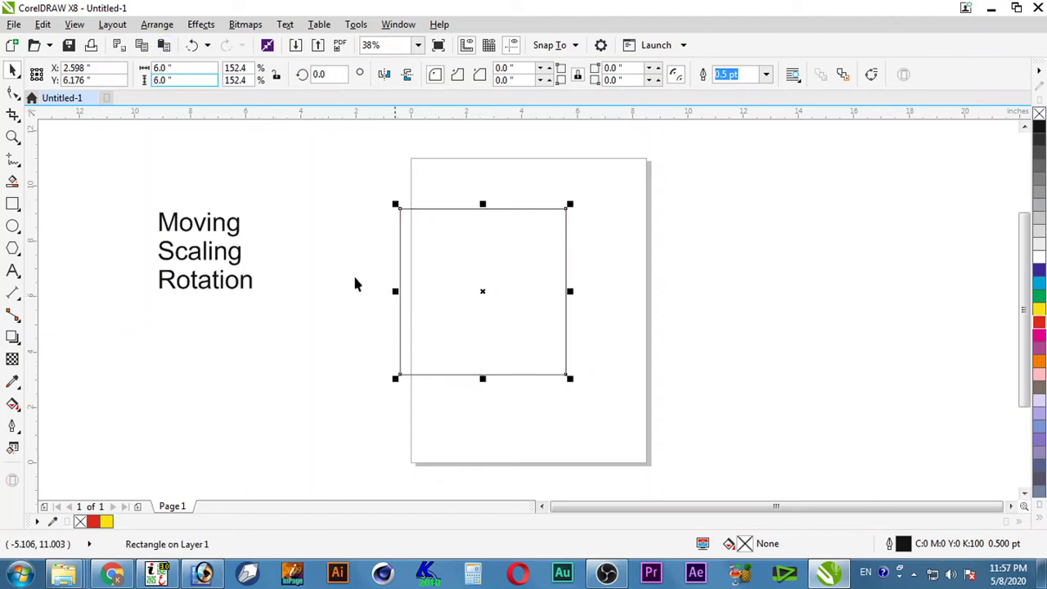
{"action": "left_click_drag", "start_coordinate": [507, 329], "coordinate": [565, 335]}
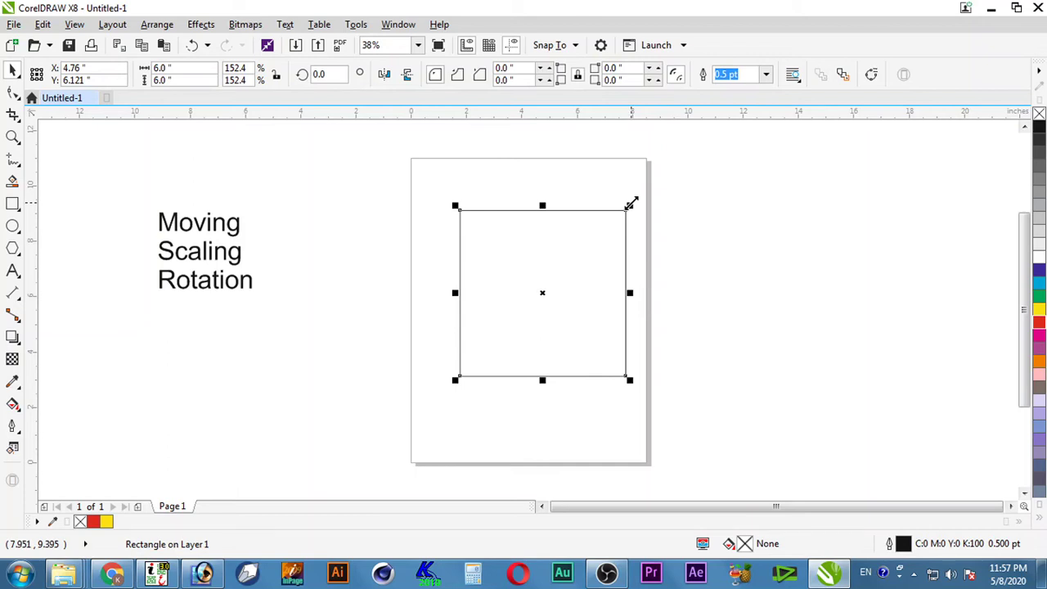
Try doubling the square proportionally from its upper-right corner to 12 × 12 in, repeat it, and undo each scaling.
{"action": "scroll", "coordinate": [570, 243], "scroll_direction": "down", "scroll_amount": 1}
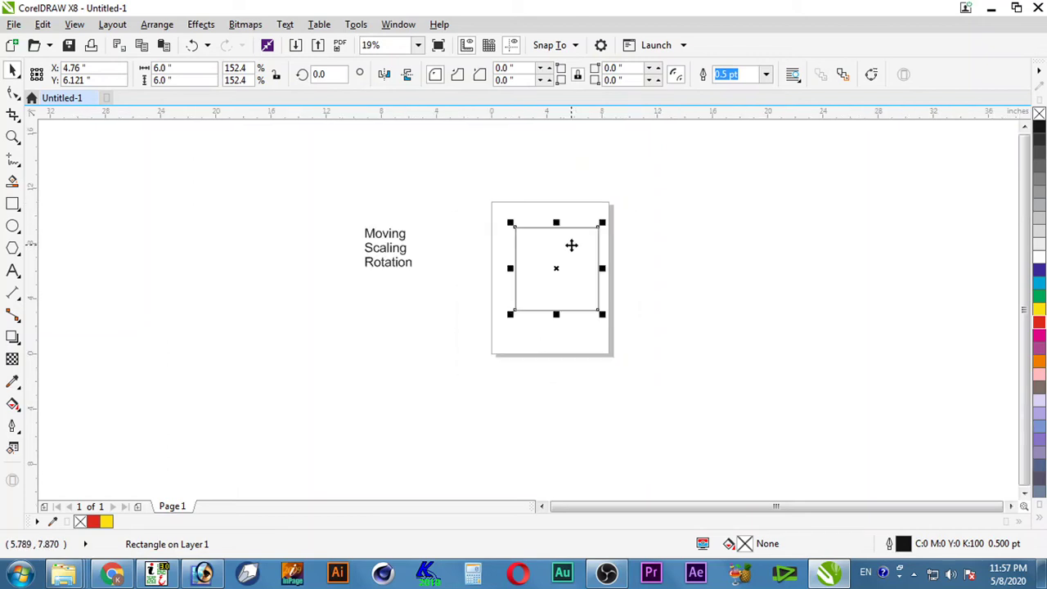
{"action": "left_click_drag", "start_coordinate": [603, 219], "coordinate": [669, 168]}
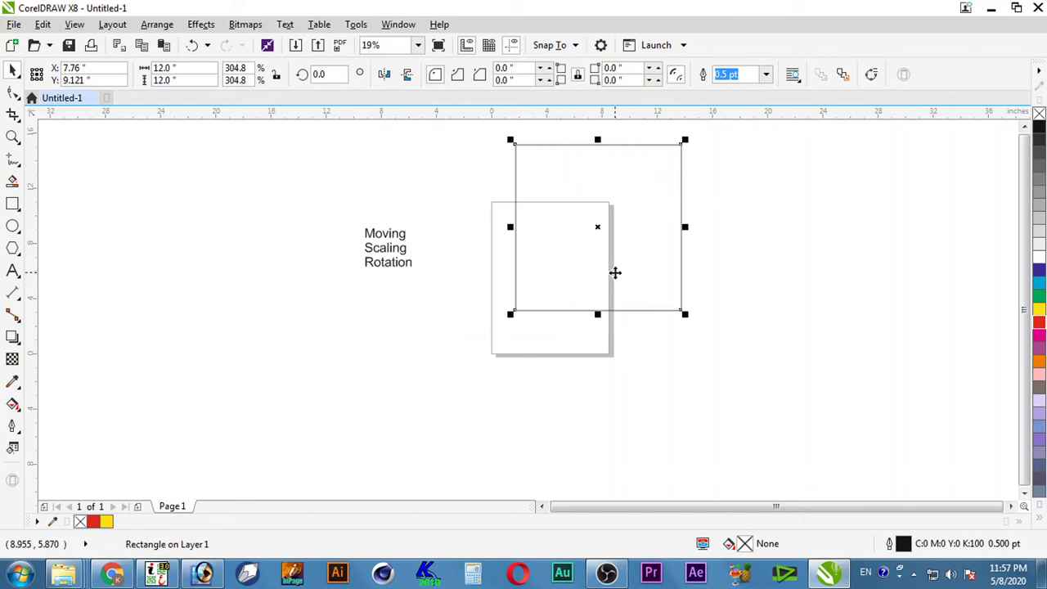
{"action": "key", "text": "ctrl+z"}
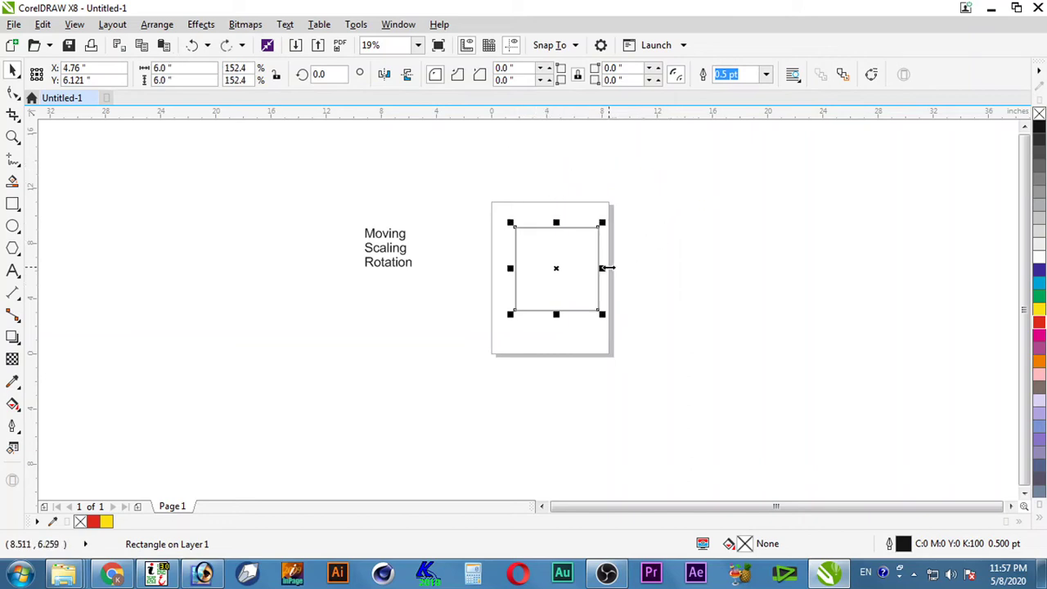
{"action": "left_click_drag", "start_coordinate": [603, 222], "coordinate": [660, 174]}
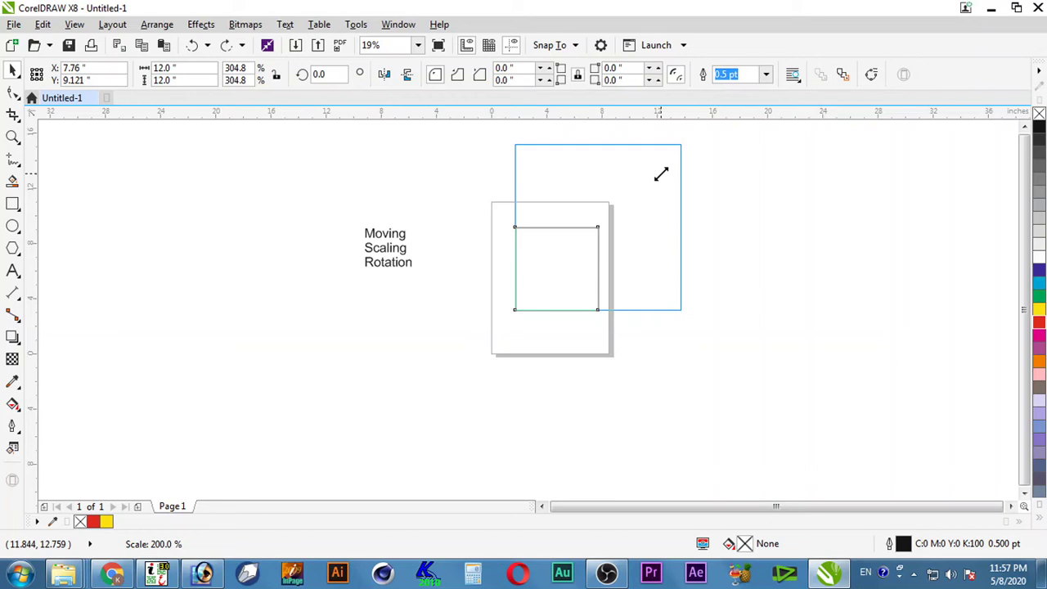
{"action": "mouse_move", "coordinate": [661, 174]}
{"action": "left_mouse_down"}
{"action": "mouse_move", "coordinate": [619, 213]}
{"action": "mouse_move", "coordinate": [660, 169]}
{"action": "left_mouse_up"}
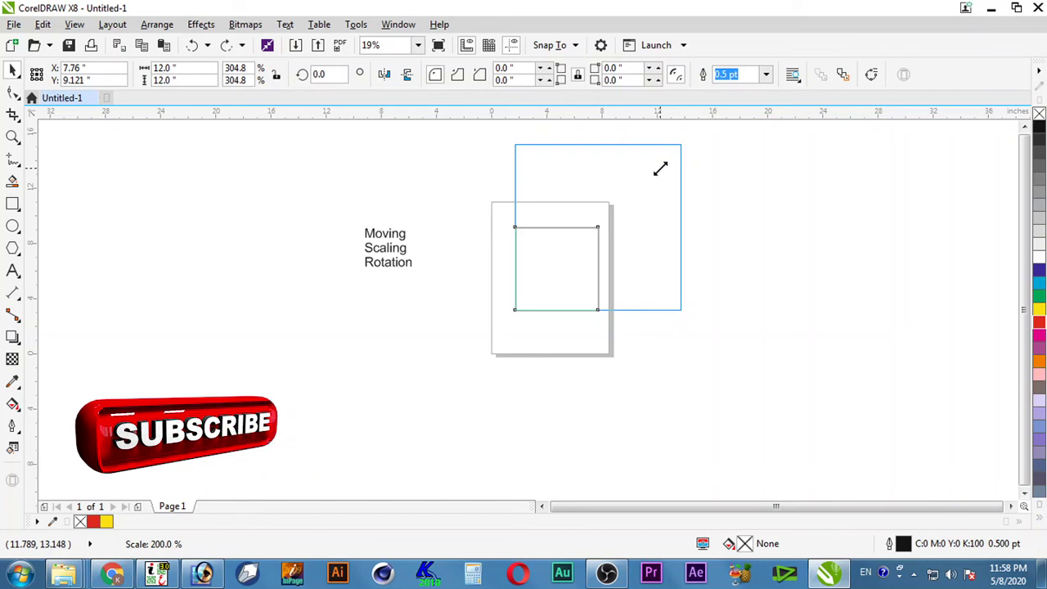
{"action": "left_click_drag", "start_coordinate": [660, 168], "coordinate": [662, 172]}
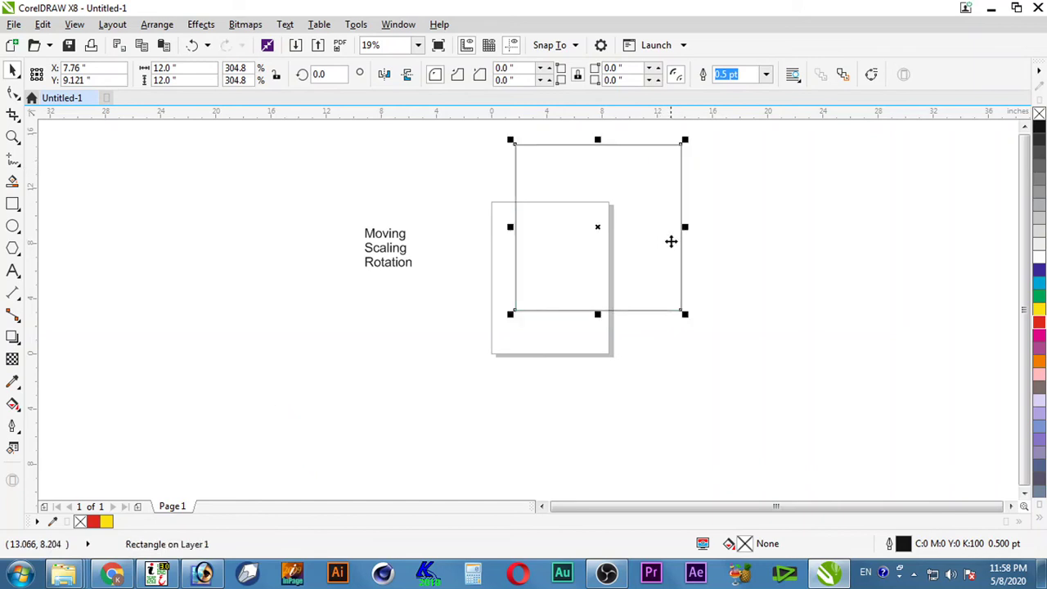
{"action": "key", "text": "ctrl+z"}
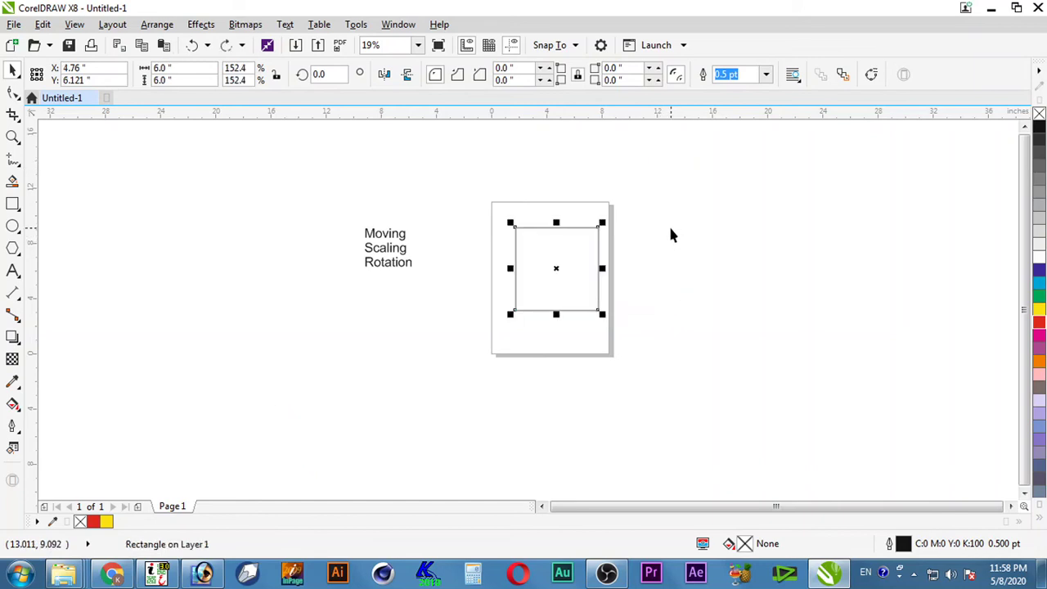
Undo the square's move and both doublings of its height and width.
{"action": "key", "text": "ctrl+z"}
{"action": "key", "text": "ctrl+z"}
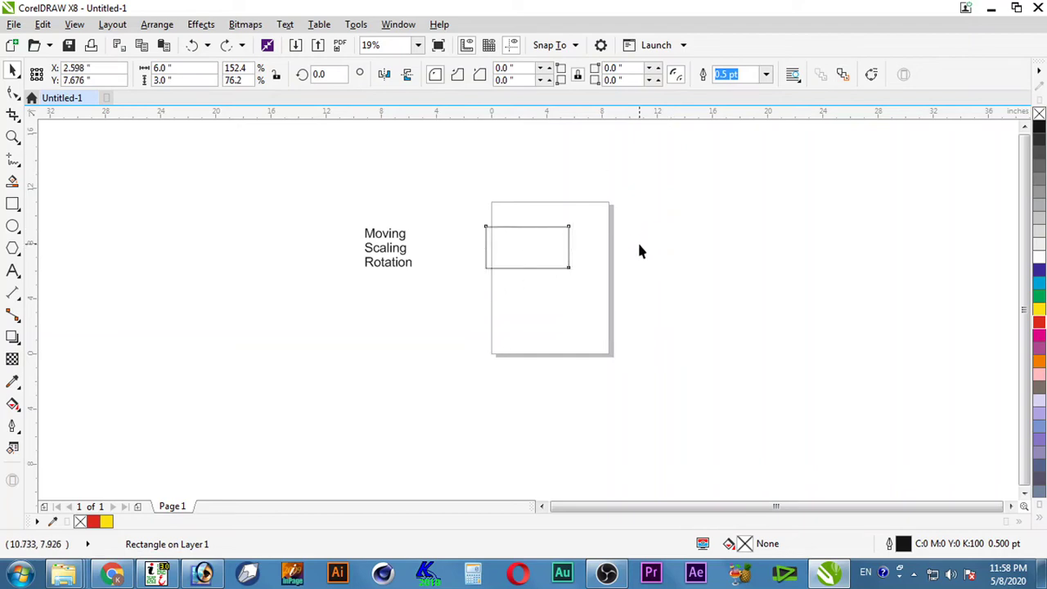
{"action": "key", "text": "ctrl+z"}
Move the 3 in square lower on the page, with its centre at about X 4.62 in, Y 6.50 in.
{"action": "key", "text": "z"}
{"action": "left_click_drag", "start_coordinate": [619, 198], "coordinate": [419, 336]}
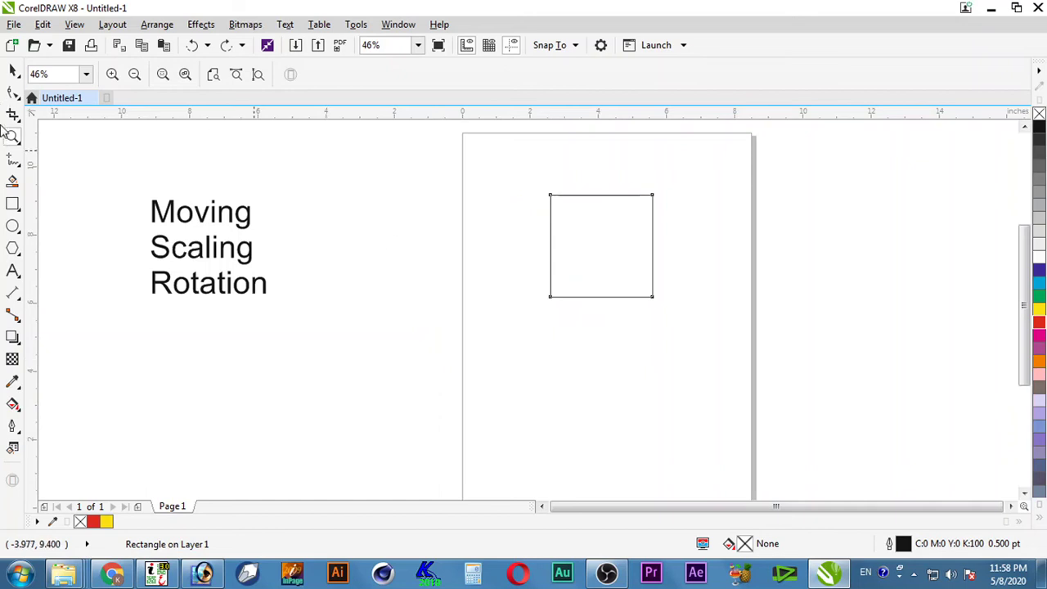
{"action": "left_click", "coordinate": [12, 71]}
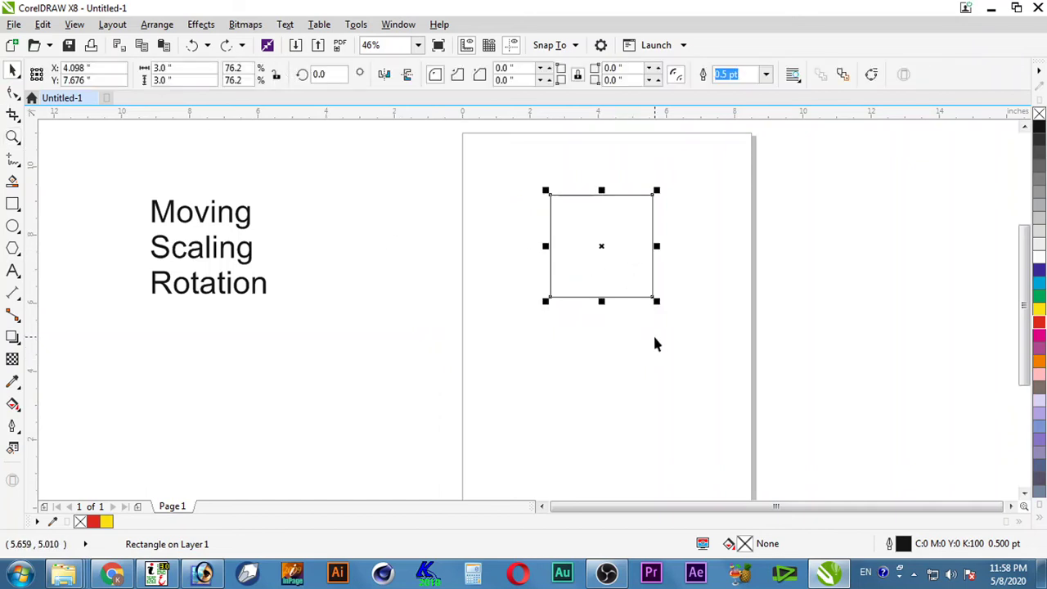
{"action": "left_click_drag", "start_coordinate": [630, 265], "coordinate": [648, 305]}
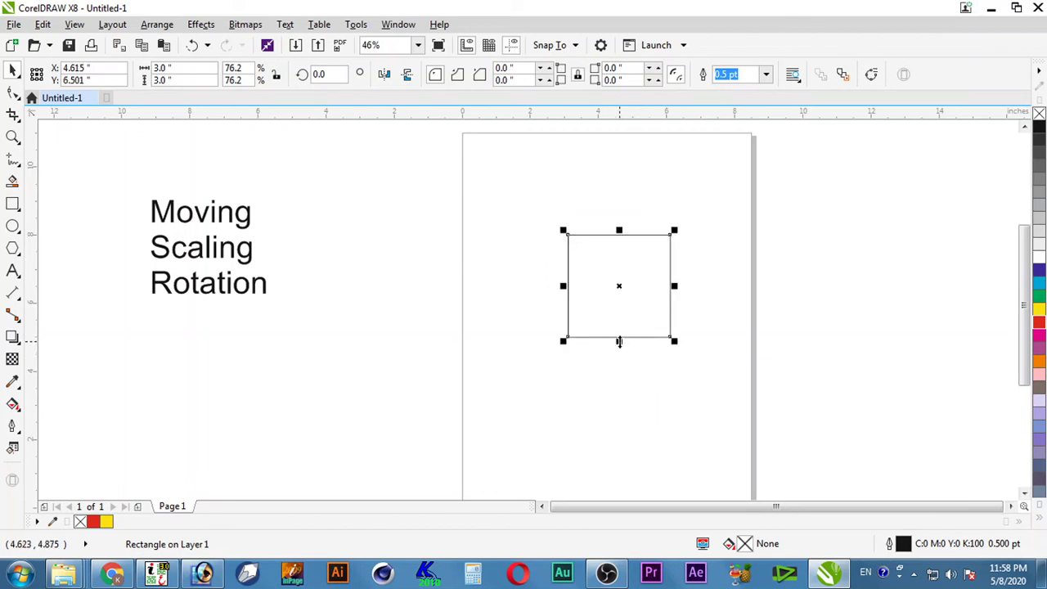
Double the square's height symmetrically about its centre to 6 in and highlight the height value.
{"action": "left_click_drag", "start_coordinate": [620, 342], "coordinate": [623, 372]}
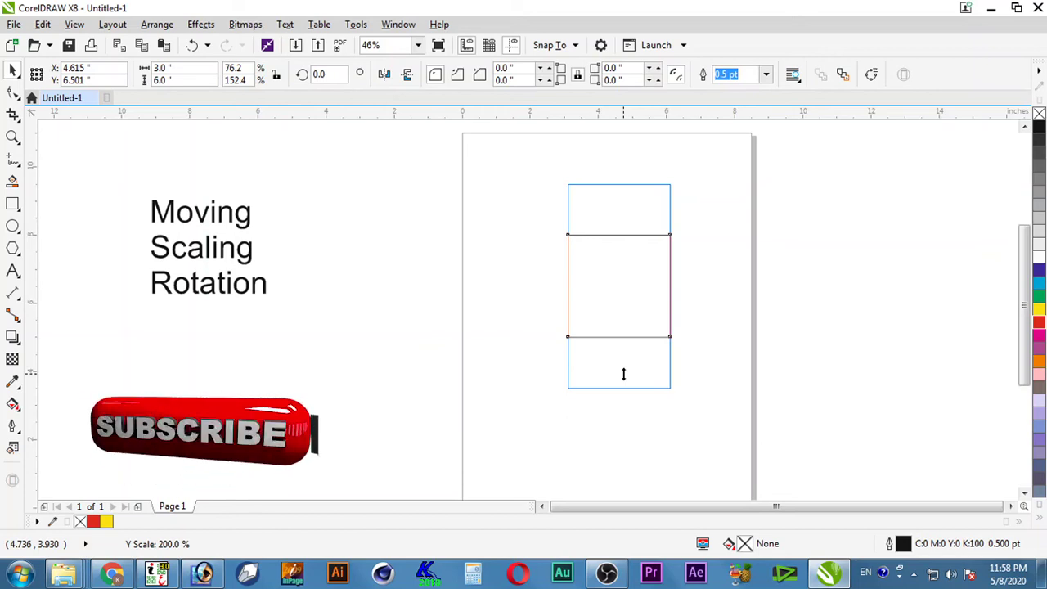
{"action": "left_click_drag", "start_coordinate": [623, 373], "coordinate": [624, 374]}
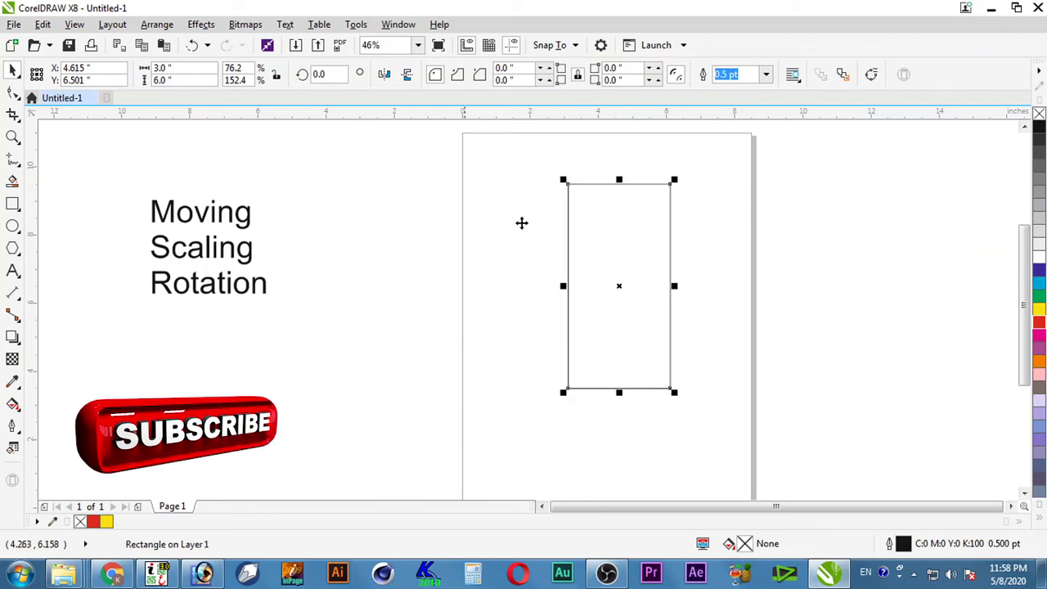
{"action": "left_click_drag", "start_coordinate": [189, 80], "coordinate": [116, 82]}
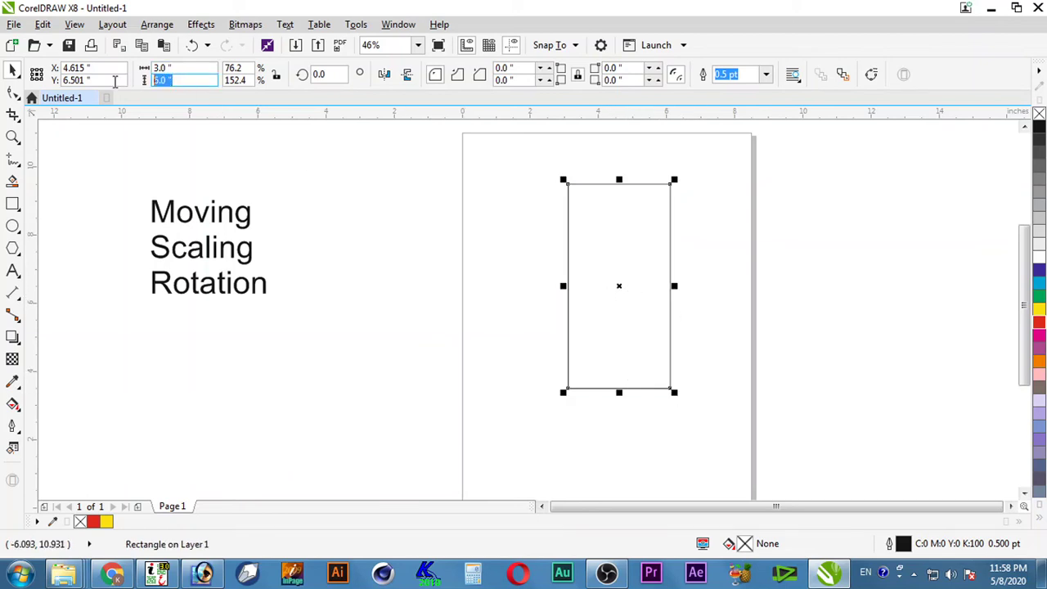
Try doubling the rectangle's width symmetrically about its centre to 6 in, and undo the width and height scalings.
{"action": "left_click", "coordinate": [184, 82]}
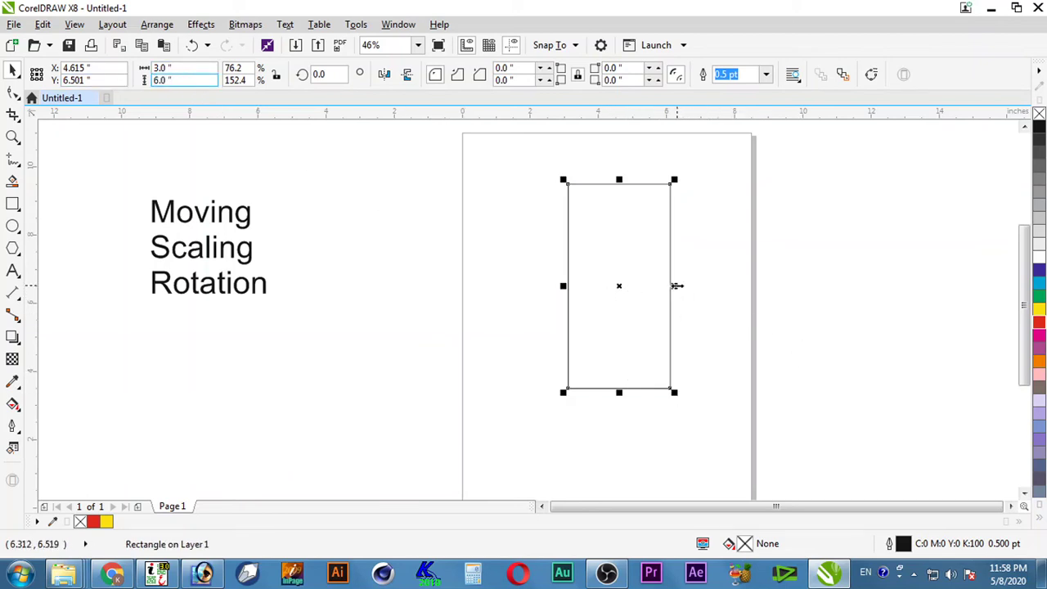
{"action": "left_click_drag", "start_coordinate": [676, 285], "coordinate": [720, 286]}
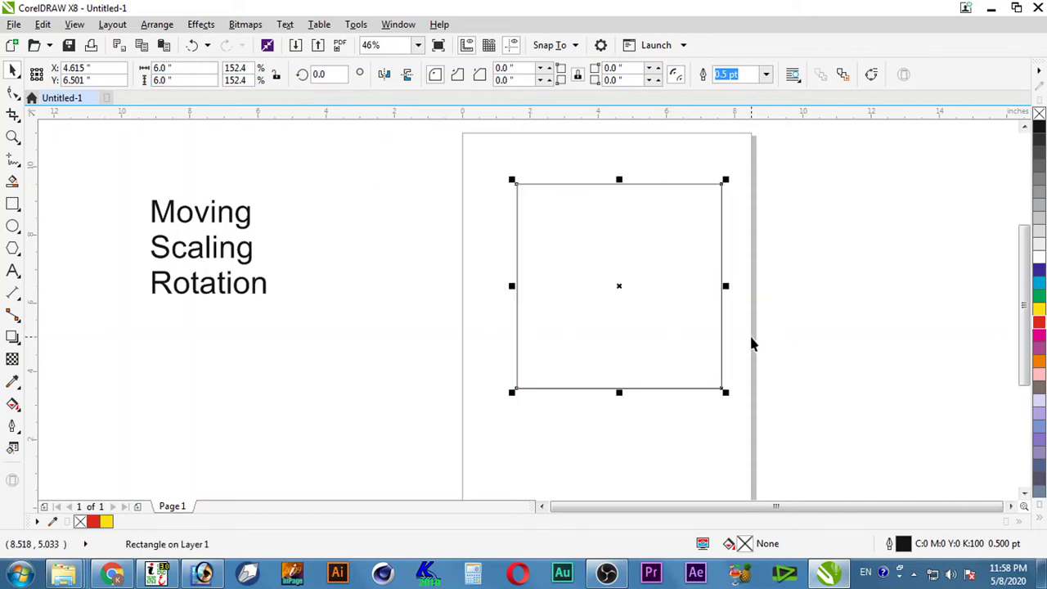
{"action": "key", "text": "ctrl+z"}
{"action": "key", "text": "ctrl+z"}
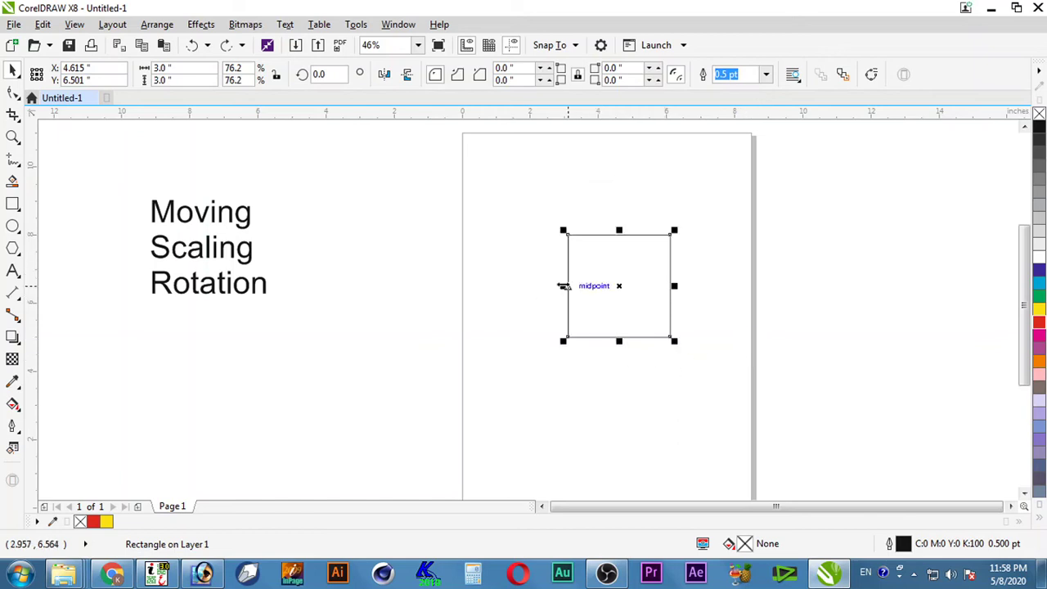
Try stretching a copy of the square leftward to 200% width, 6 × 3 in, keeping the original, and undo it.
{"action": "left_click_drag", "start_coordinate": [562, 286], "coordinate": [467, 285]}
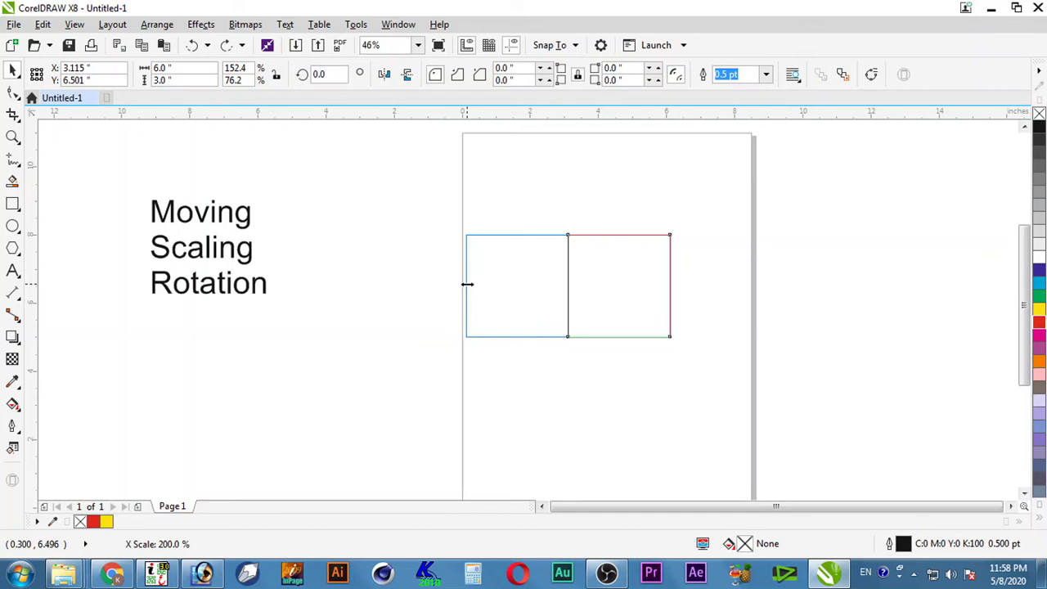
{"action": "left_click_drag", "start_coordinate": [467, 284], "coordinate": [467, 285]}
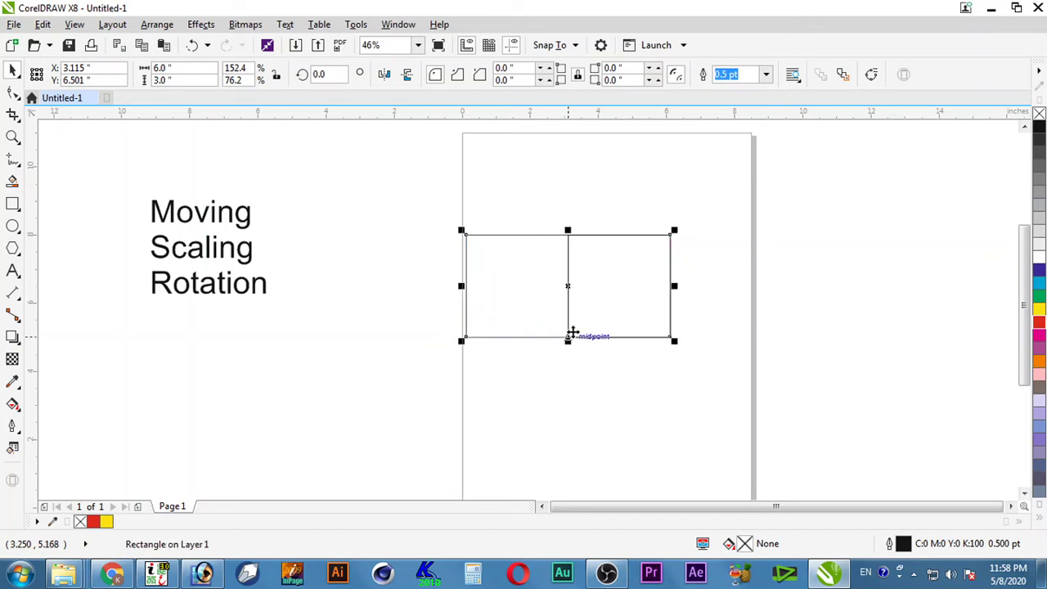
{"action": "key", "text": "ctrl+z"}
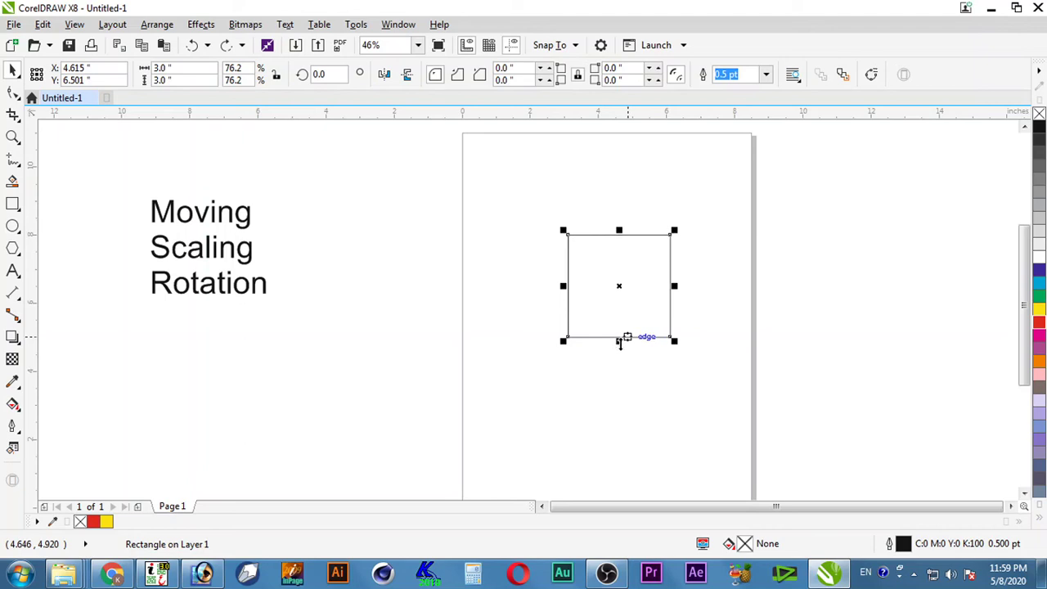
Try doubling the square's height about its centre to 6 in, first directly and again as a copy, undoing each.
{"action": "left_click_drag", "start_coordinate": [619, 338], "coordinate": [624, 395]}
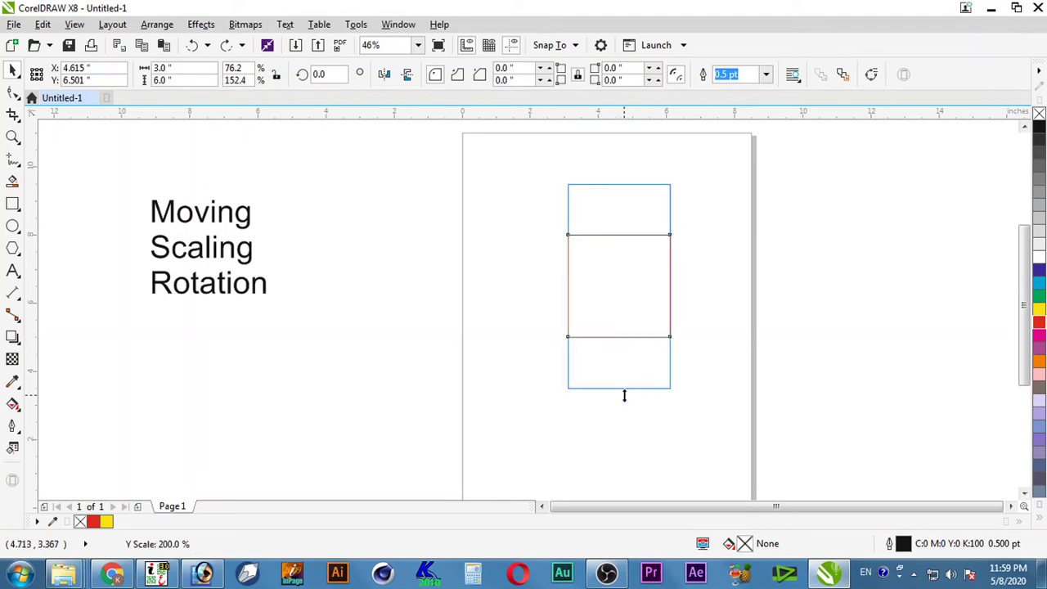
{"action": "left_click_drag", "start_coordinate": [624, 395], "coordinate": [624, 395]}
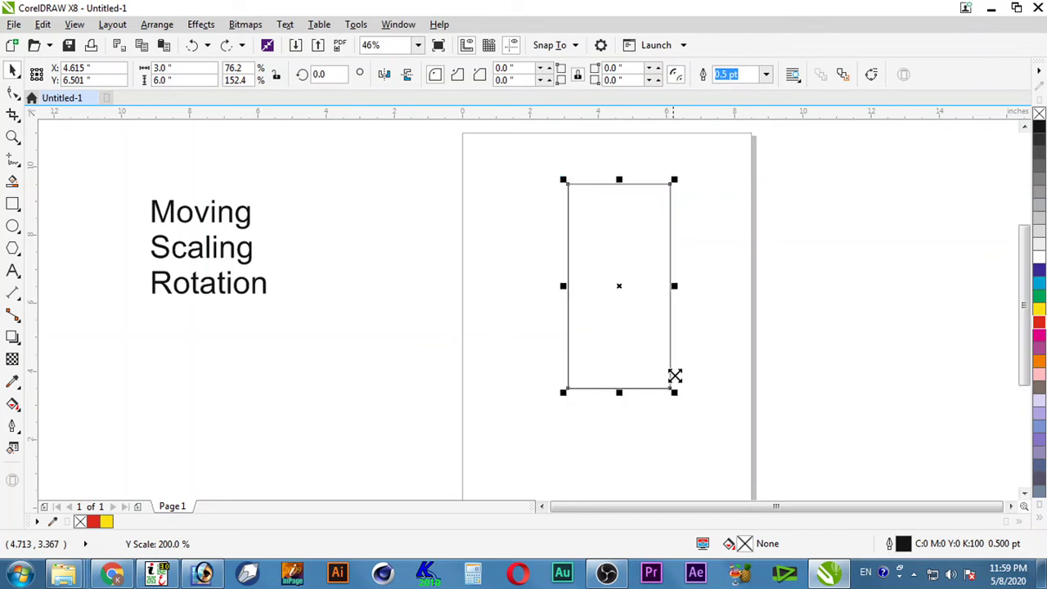
{"action": "key", "text": "ctrl+z"}
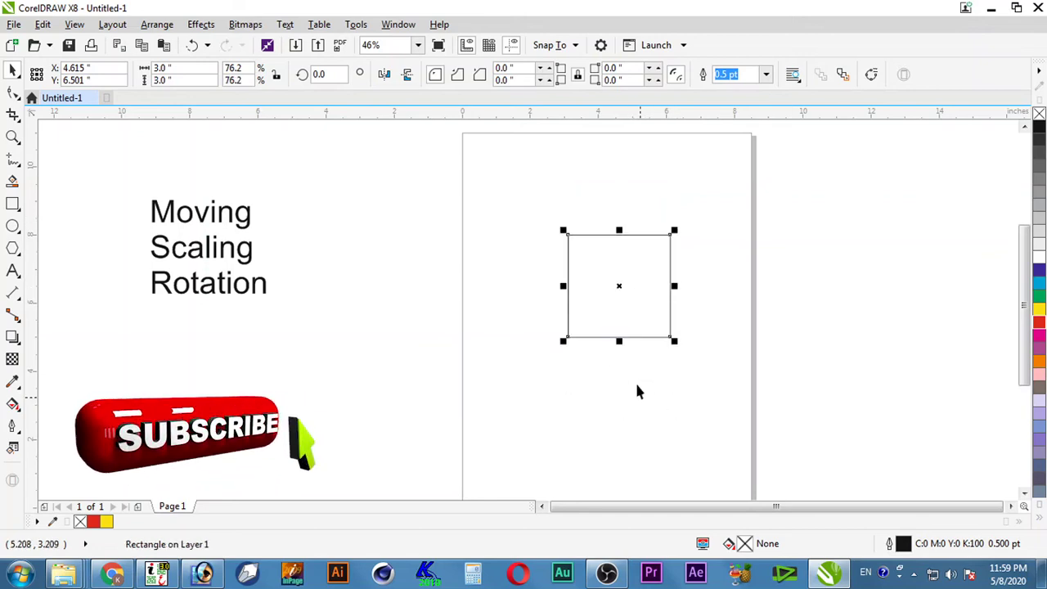
{"action": "left_click_drag", "start_coordinate": [625, 339], "coordinate": [624, 400]}
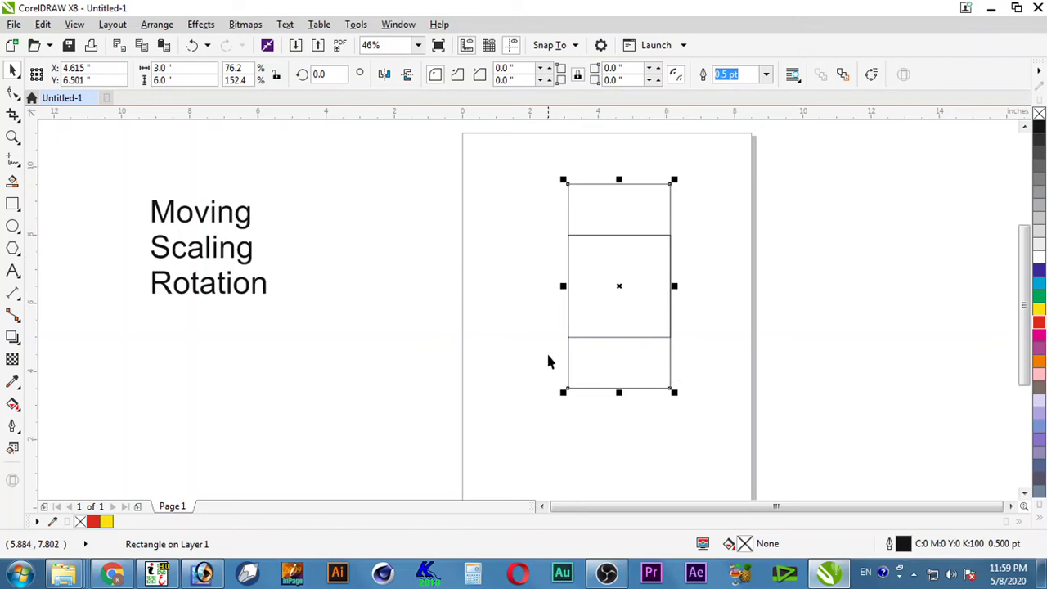
{"action": "left_click", "coordinate": [689, 388]}
{"action": "key", "text": "ctrl+z"}
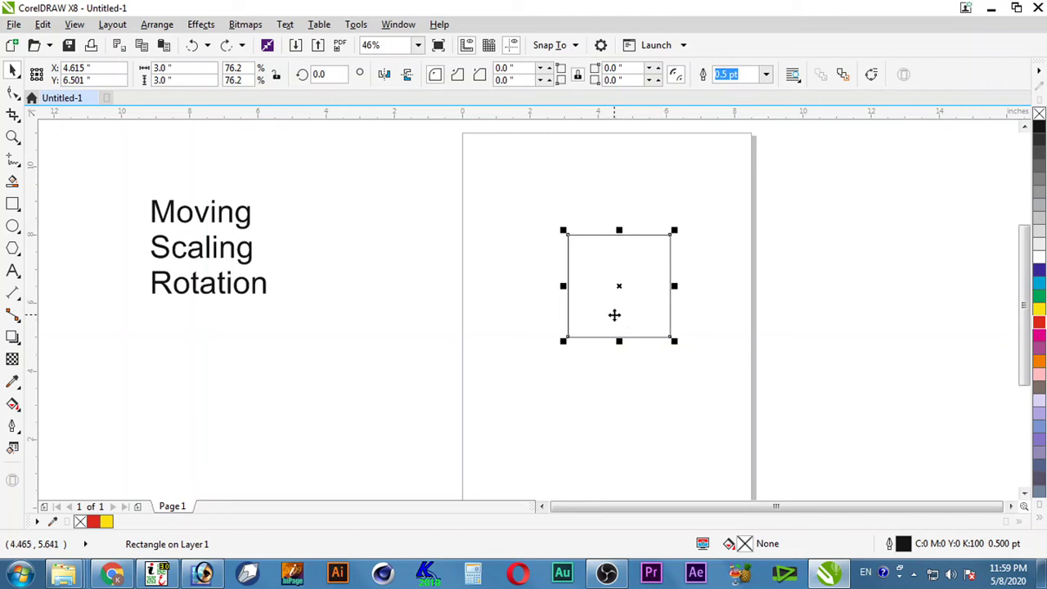
Try rotating the square from its lower-left corner and skewing its top edge horizontally, undoing each change.
{"action": "left_click", "coordinate": [645, 283]}
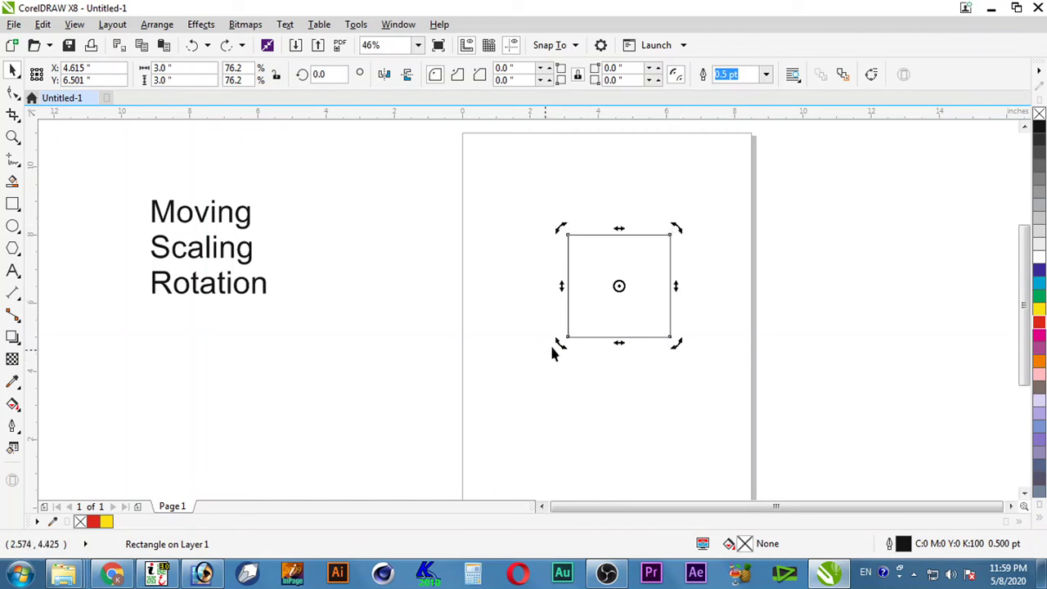
{"action": "left_click_drag", "start_coordinate": [556, 343], "coordinate": [683, 299]}
{"action": "key", "text": "ctrl+z"}
{"action": "left_click_drag", "start_coordinate": [621, 230], "coordinate": [683, 233]}
{"action": "key", "text": "ctrl+z"}
Reselect the square in rotation mode, try rotating it about its centre to about 78°, and undo the rotation.
{"action": "left_click", "coordinate": [699, 263]}
{"action": "left_click", "coordinate": [649, 260]}
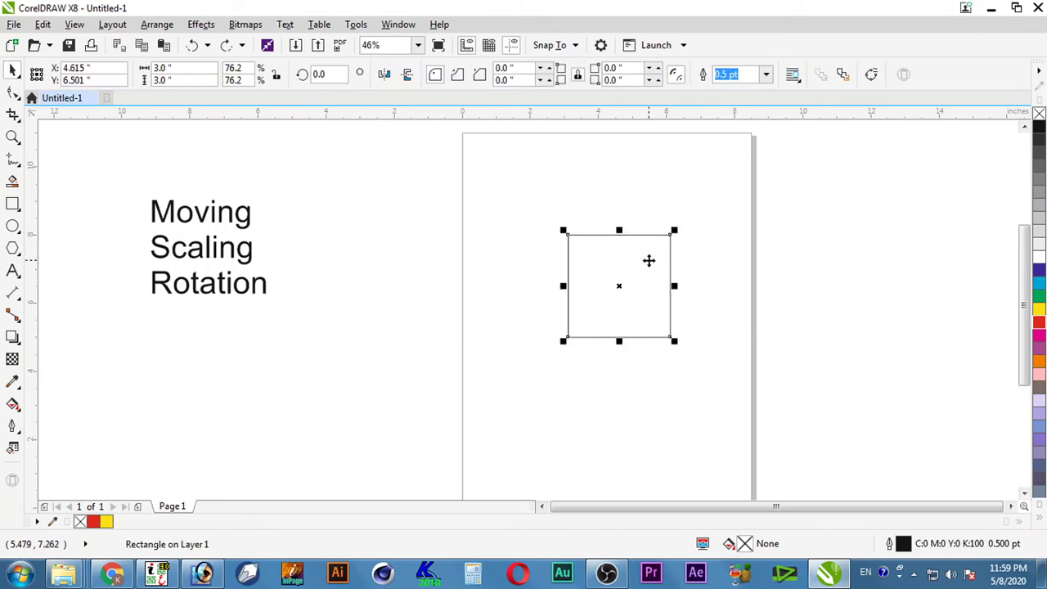
{"action": "left_click", "coordinate": [649, 260]}
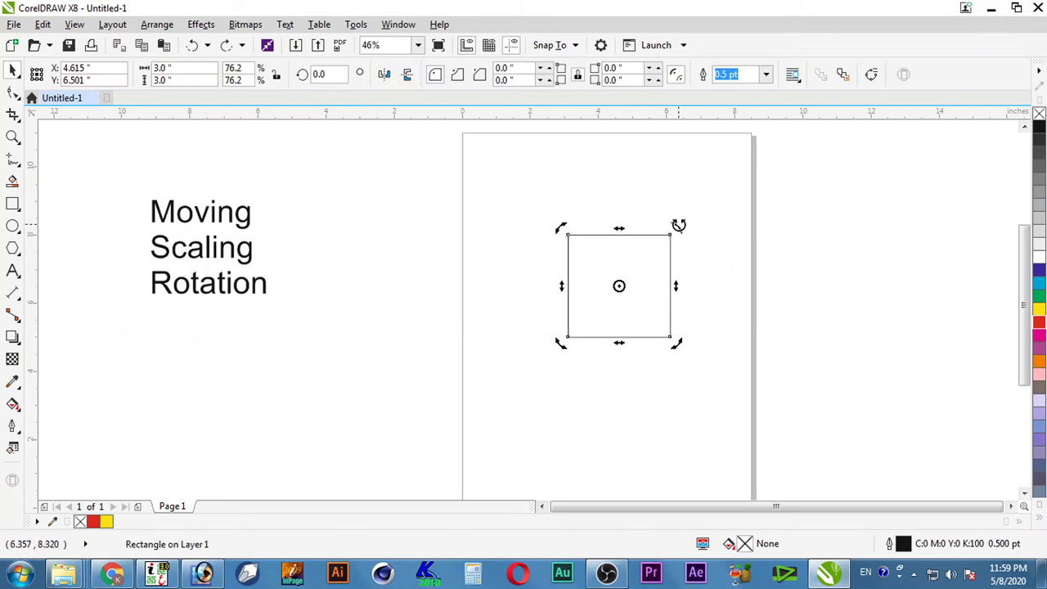
{"action": "left_click_drag", "start_coordinate": [677, 228], "coordinate": [687, 237]}
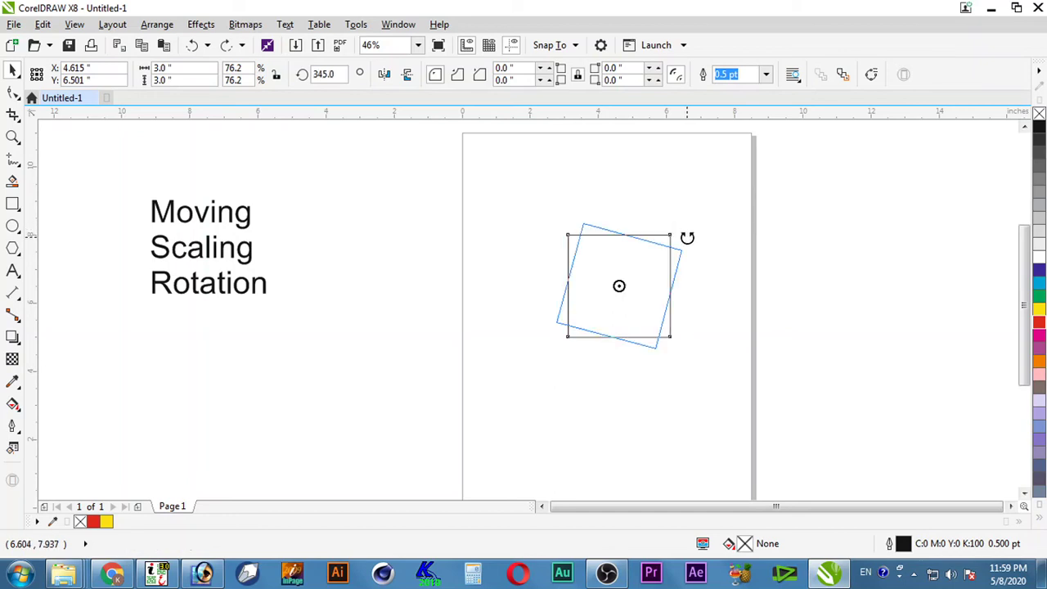
{"action": "mouse_move", "coordinate": [687, 238]}
{"action": "left_mouse_down"}
{"action": "mouse_move", "coordinate": [637, 226]}
{"action": "mouse_move", "coordinate": [660, 229]}
{"action": "mouse_move", "coordinate": [671, 250]}
{"action": "mouse_move", "coordinate": [657, 234]}
{"action": "mouse_move", "coordinate": [594, 251]}
{"action": "mouse_move", "coordinate": [592, 277]}
{"action": "mouse_move", "coordinate": [610, 286]}
{"action": "mouse_move", "coordinate": [592, 269]}
{"action": "mouse_move", "coordinate": [598, 247]}
{"action": "left_mouse_up"}
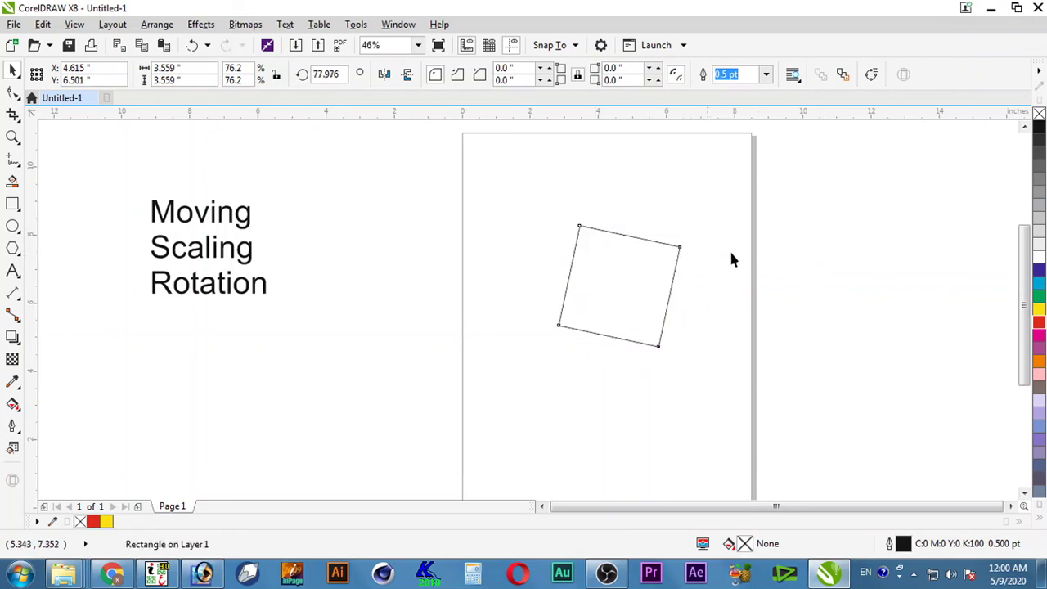
{"action": "key", "text": "ctrl+z"}
Try rotating the square freely by about 4° and again by about 30.8°, undoing each rotation.
{"action": "mouse_move", "coordinate": [652, 264]}
{"action": "left_mouse_down"}
{"action": "mouse_move", "coordinate": [674, 256]}
{"action": "mouse_move", "coordinate": [678, 227]}
{"action": "mouse_move", "coordinate": [660, 221]}
{"action": "mouse_move", "coordinate": [674, 223]}
{"action": "left_mouse_up"}
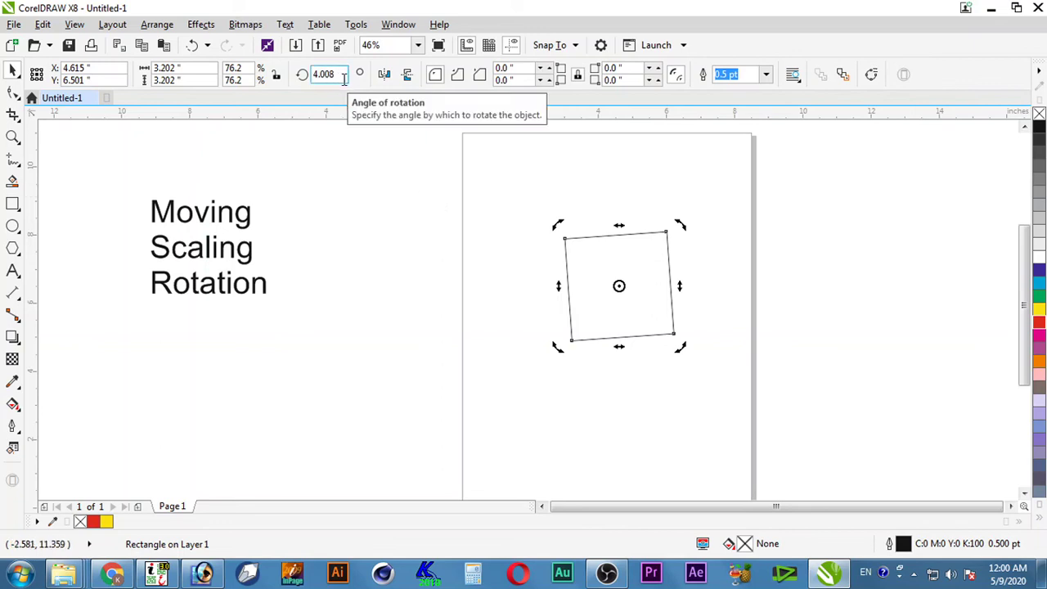
{"action": "key", "text": "ctrl+z"}
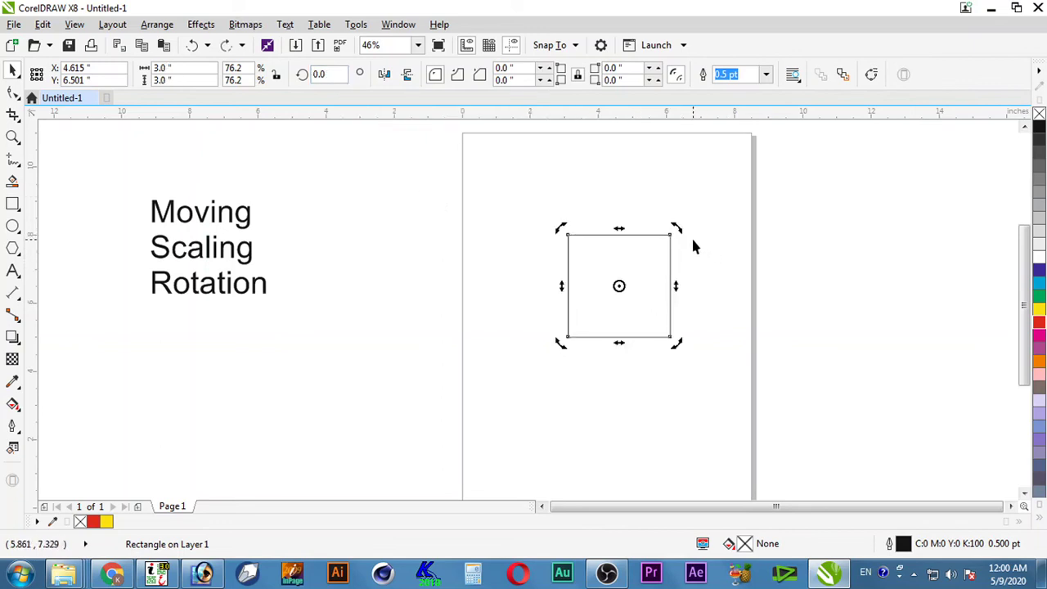
{"action": "left_click_drag", "start_coordinate": [678, 227], "coordinate": [638, 205]}
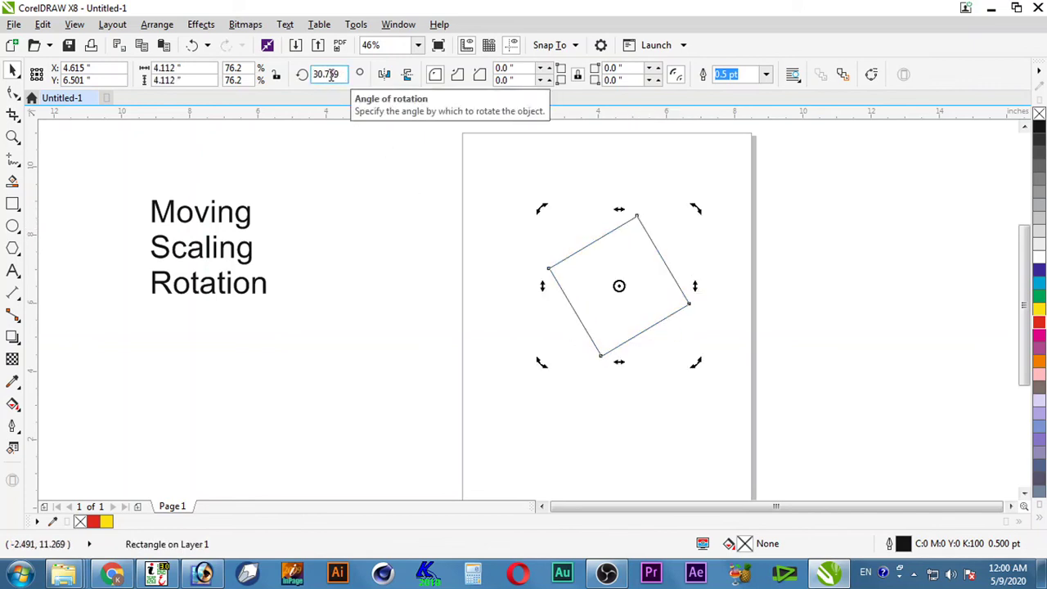
{"action": "key", "text": "ctrl+z"}
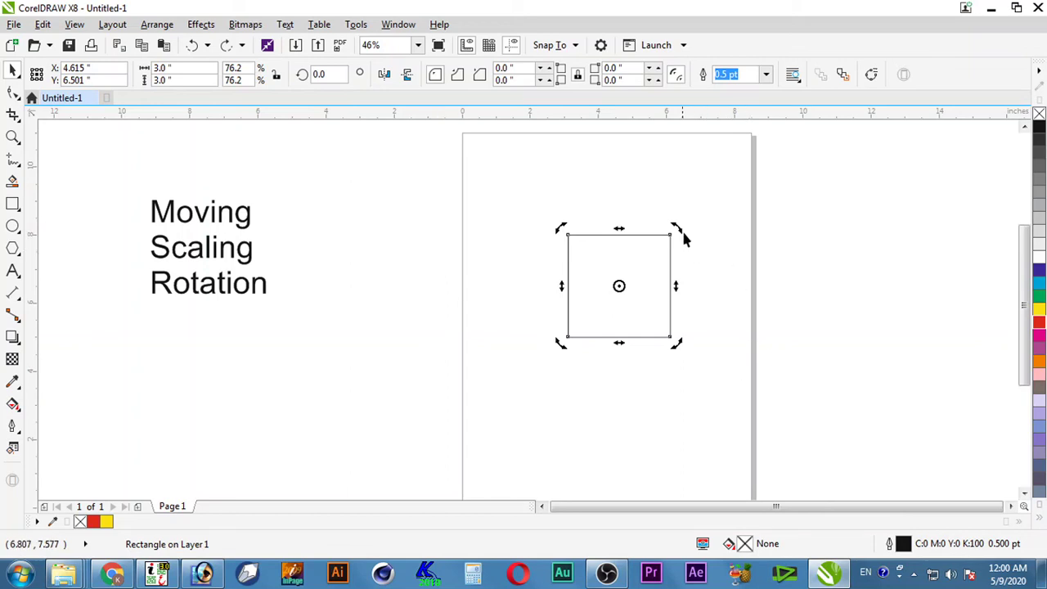
Try rotating the square in constrained 15° increments up to 270°, and undo the rotations.
{"action": "left_click_drag", "start_coordinate": [677, 228], "coordinate": [658, 227]}
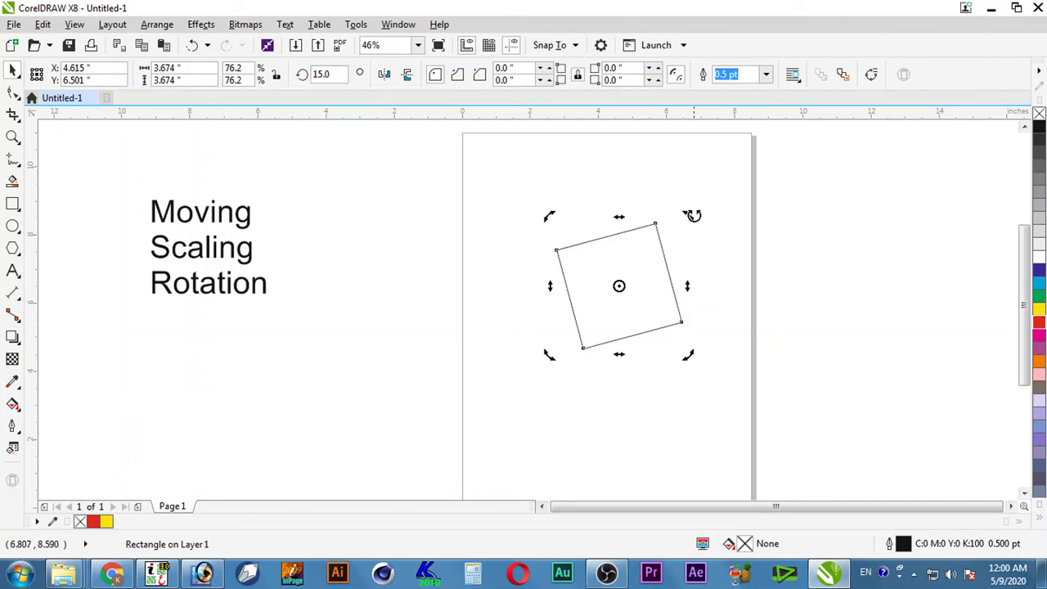
{"action": "left_click_drag", "start_coordinate": [689, 217], "coordinate": [623, 301]}
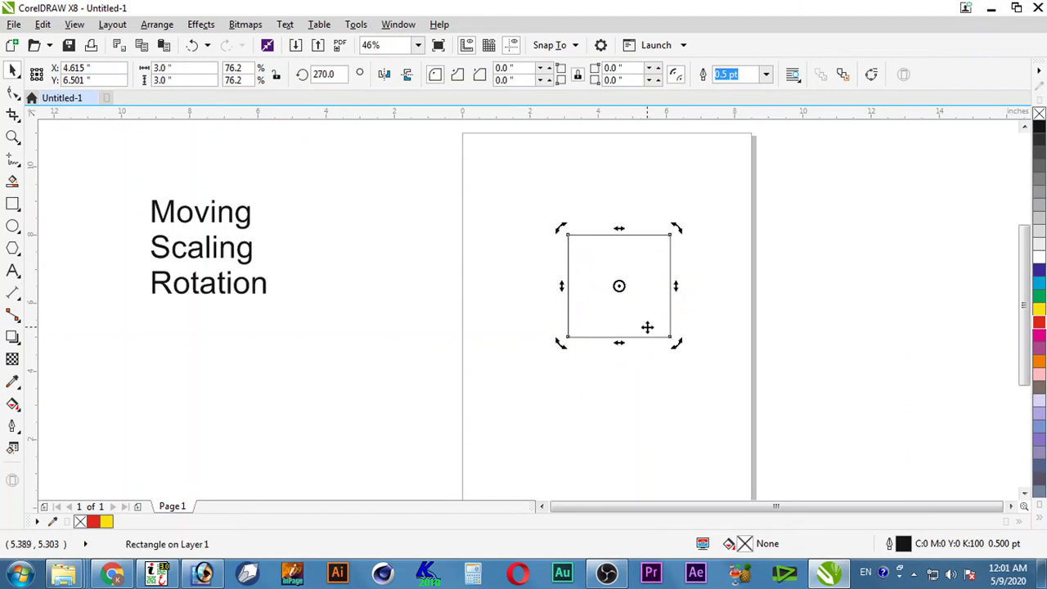
{"action": "key", "text": "ctrl+z"}
{"action": "key", "text": "ctrl+z"}
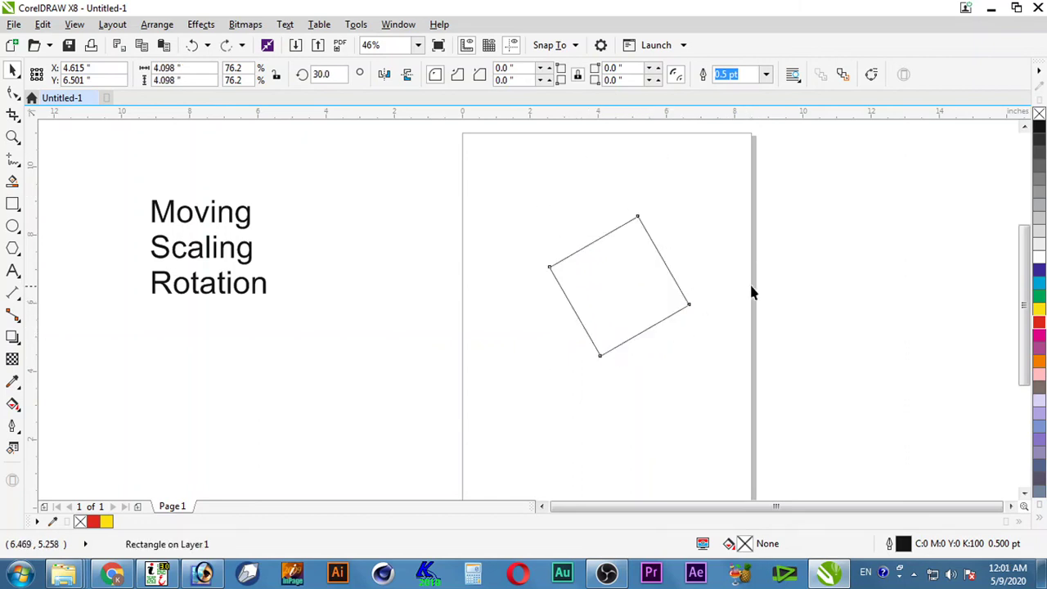
{"action": "left_click", "coordinate": [725, 288]}
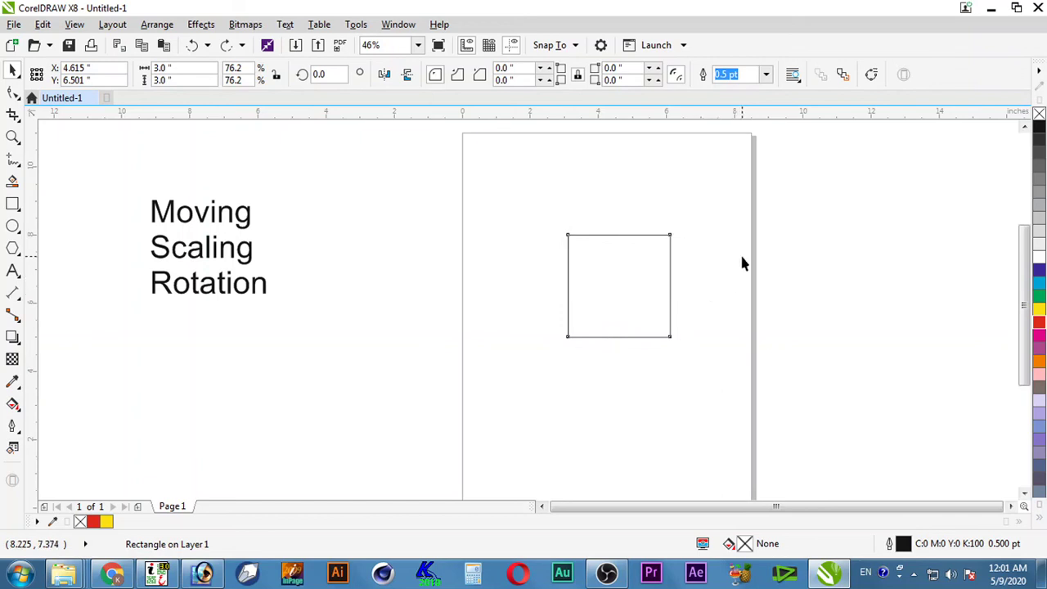
Try rotating the square by about 25.7° while enlarging it about its centre, and undo the change.
{"action": "left_click", "coordinate": [668, 265]}
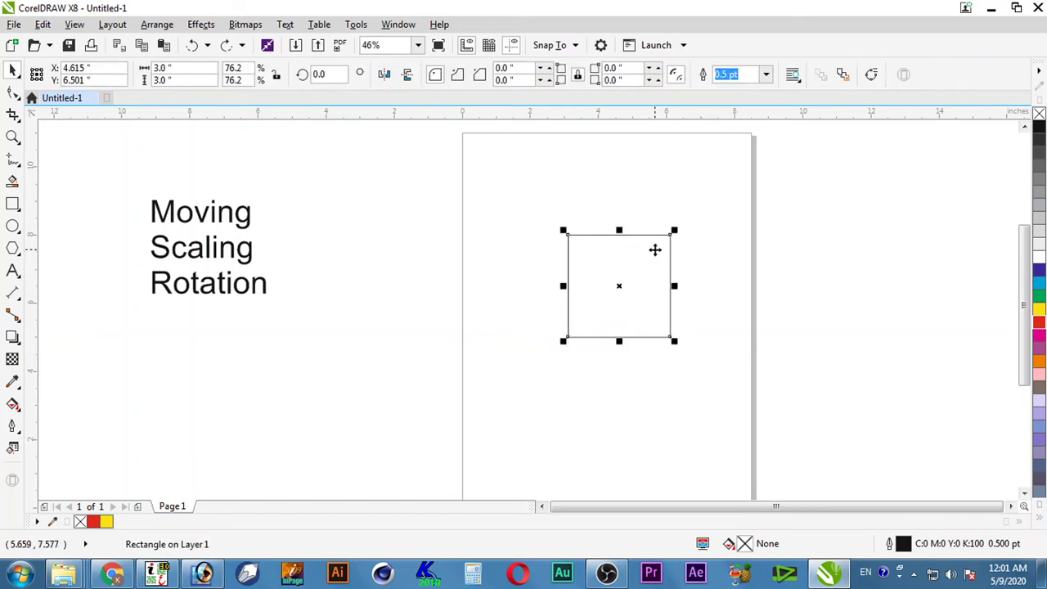
{"action": "left_click", "coordinate": [664, 248]}
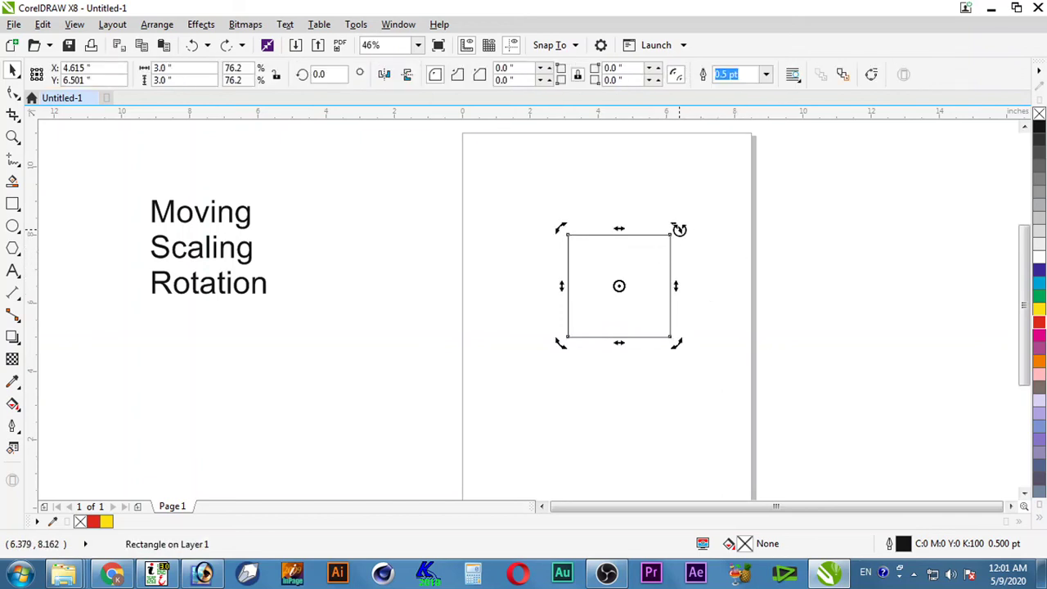
{"action": "left_click_drag", "start_coordinate": [677, 227], "coordinate": [679, 228]}
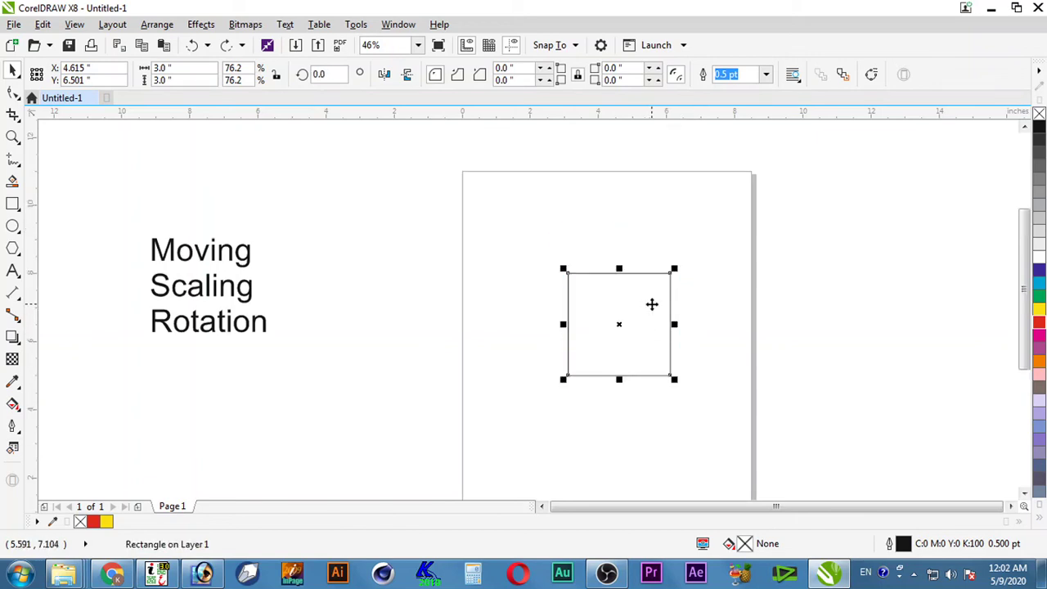
{"action": "left_click", "coordinate": [652, 303]}
{"action": "left_click_drag", "start_coordinate": [678, 265], "coordinate": [671, 176]}
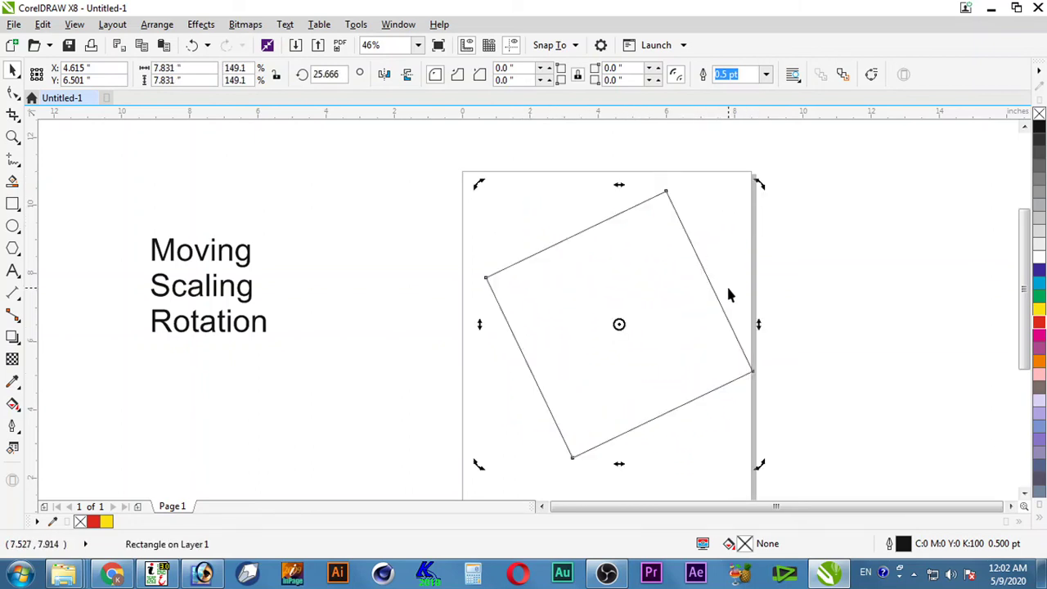
{"action": "key", "text": "ctrl+z"}
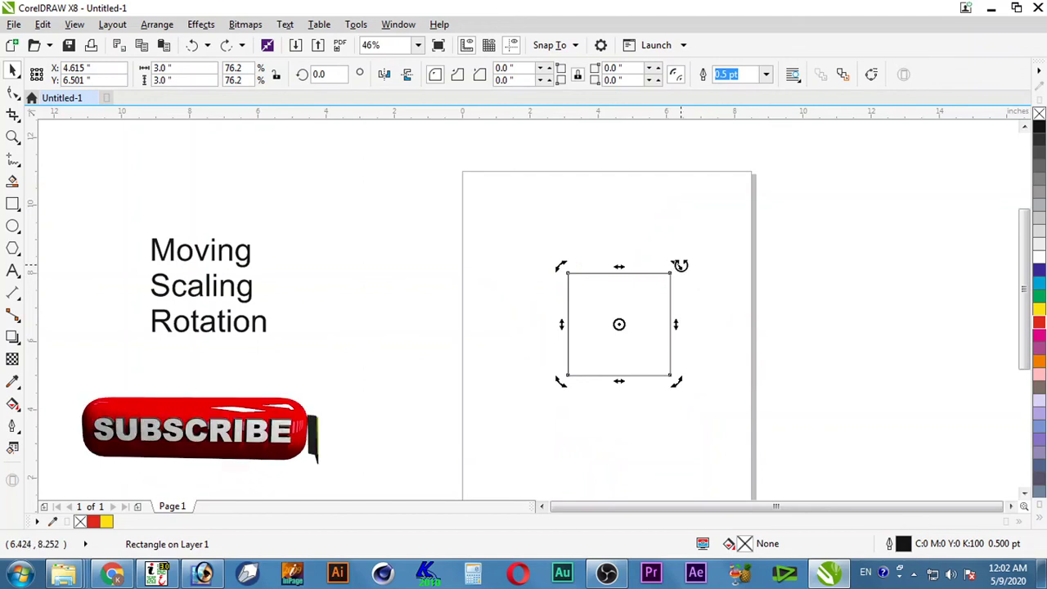
Try rotating the square 15°, and separately 45° while enlarging it about its centre, undoing each and deselecting the square.
{"action": "left_click_drag", "start_coordinate": [677, 269], "coordinate": [663, 263]}
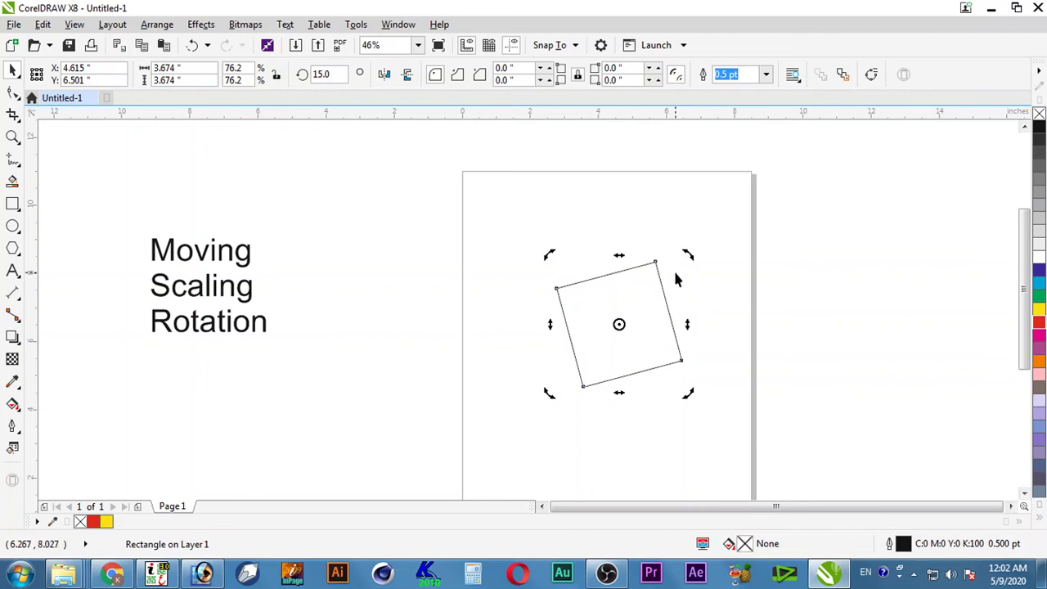
{"action": "key", "text": "ctrl+z"}
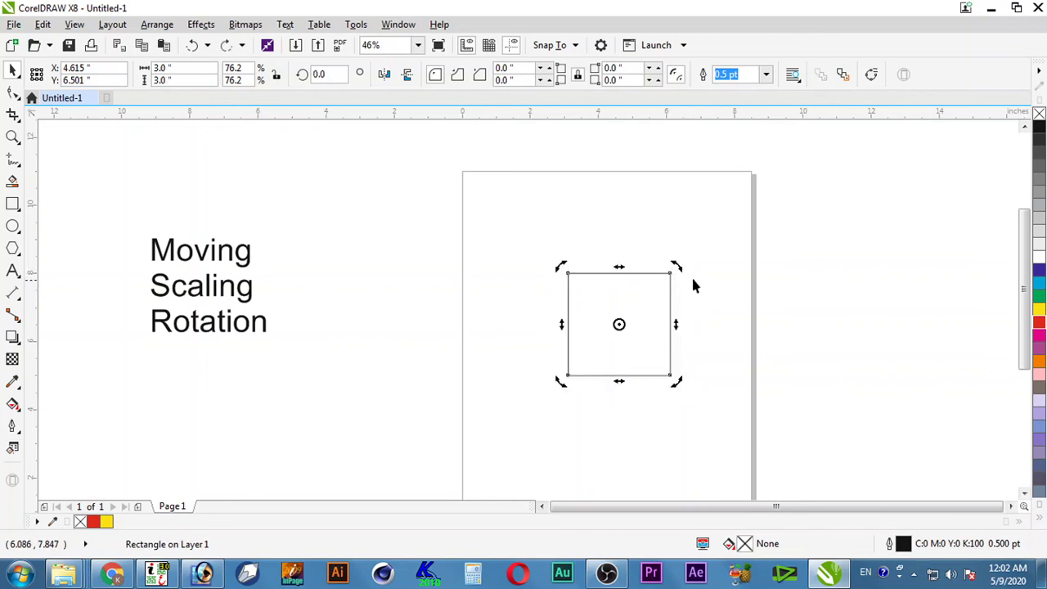
{"action": "left_click_drag", "start_coordinate": [677, 265], "coordinate": [628, 179]}
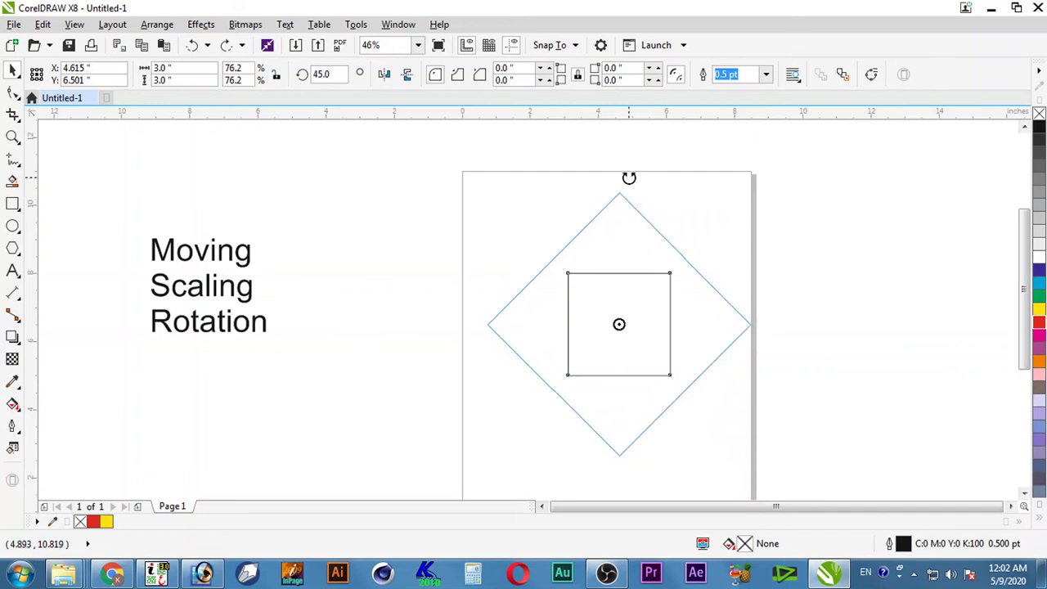
{"action": "left_click_drag", "start_coordinate": [628, 178], "coordinate": [627, 176]}
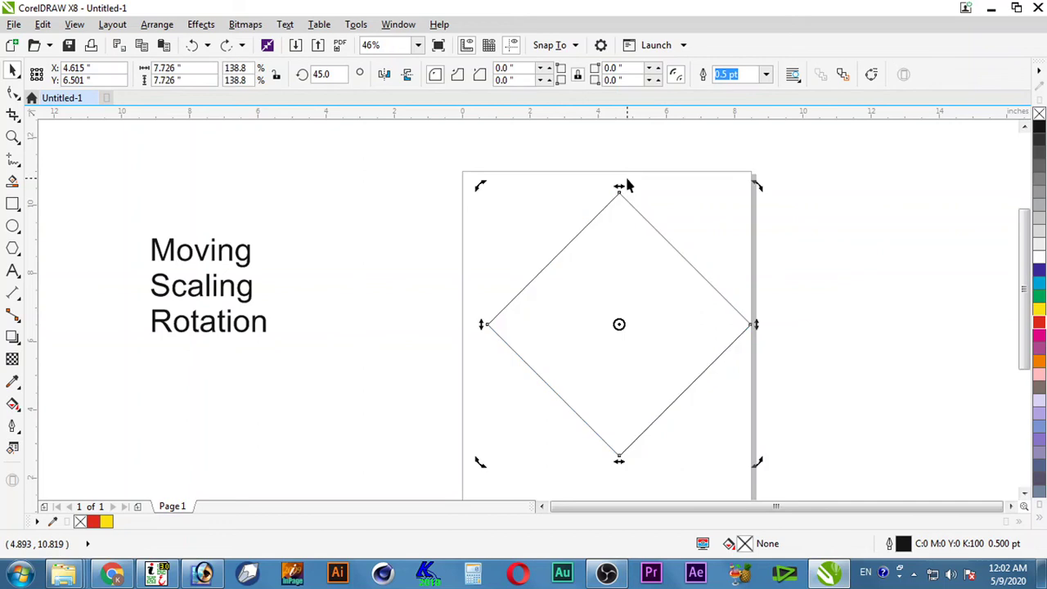
{"action": "key", "text": "ctrl+z"}
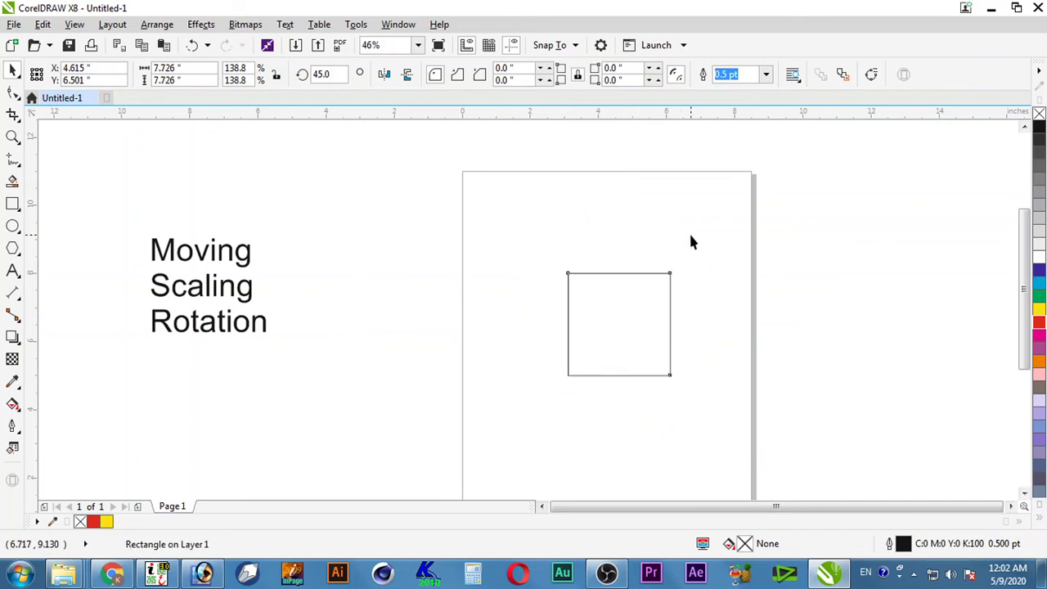
{"action": "left_click", "coordinate": [710, 330]}
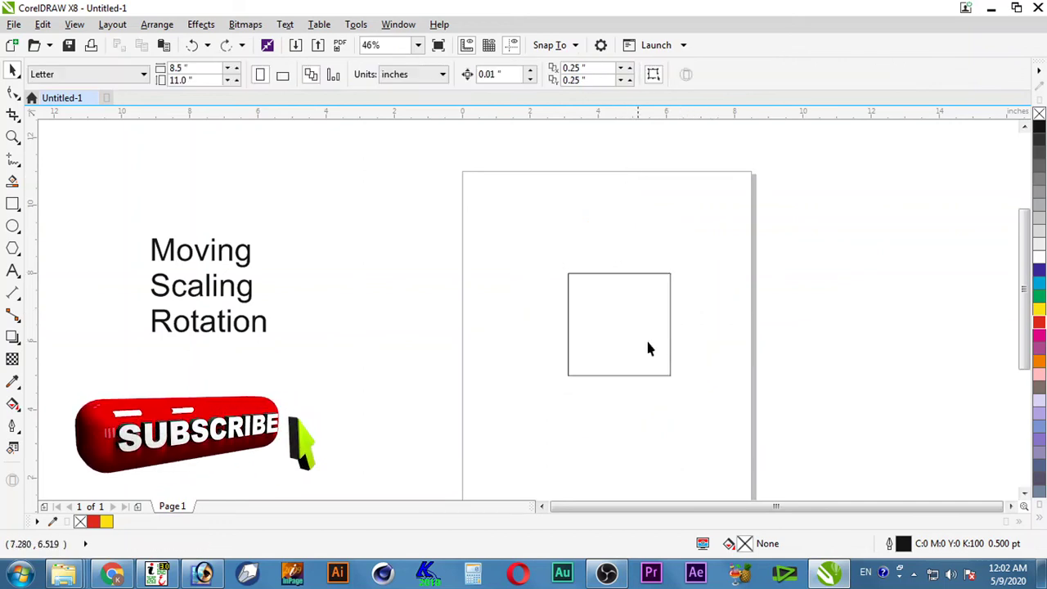
Move the square straight up to about Y 9.27 inches and place its rotation centre on its lower-left corner.
{"action": "left_click_drag", "start_coordinate": [647, 350], "coordinate": [626, 264]}
{"action": "left_click", "coordinate": [665, 269]}
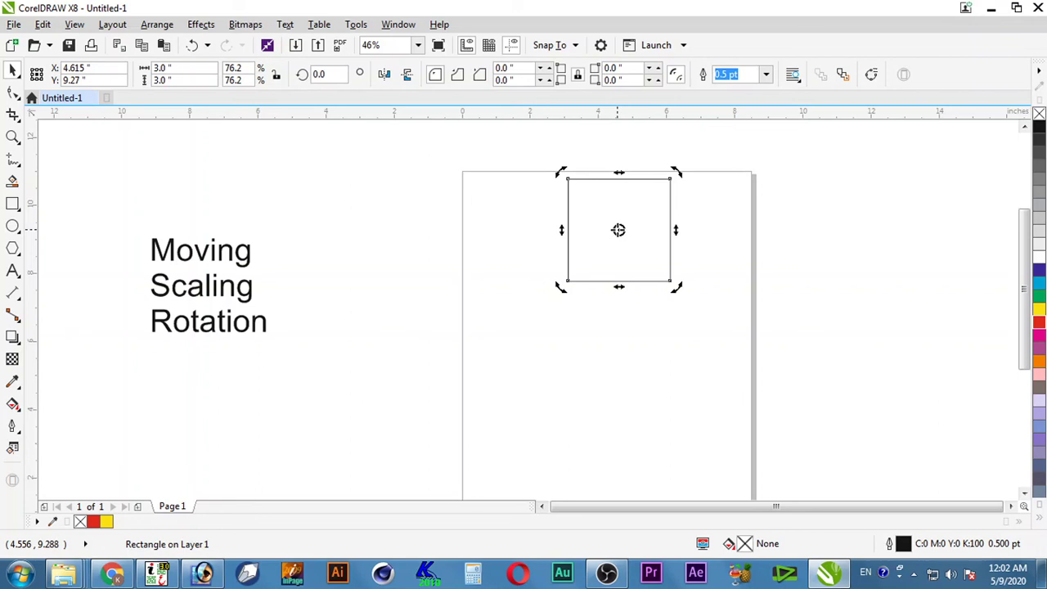
{"action": "left_click_drag", "start_coordinate": [618, 230], "coordinate": [568, 281]}
{"action": "key", "text": "ctrl+z"}
{"action": "left_click_drag", "start_coordinate": [619, 230], "coordinate": [568, 280]}
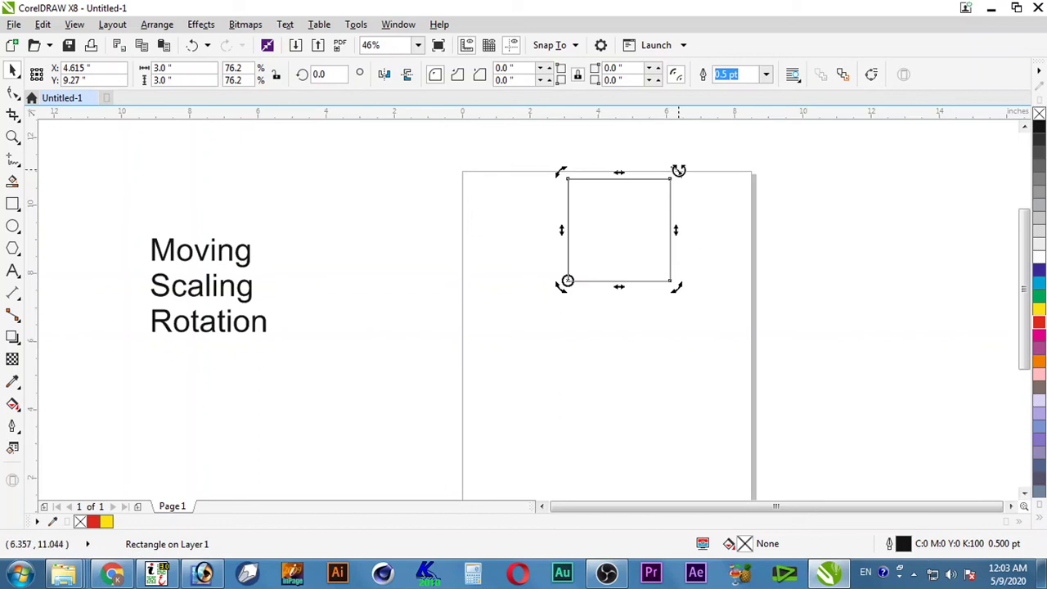
Create a copy of the square rotated 15° about its lower-left corner, and repeat the duplication until the copies complete a full circle.
{"action": "left_click_drag", "start_coordinate": [679, 171], "coordinate": [693, 220]}
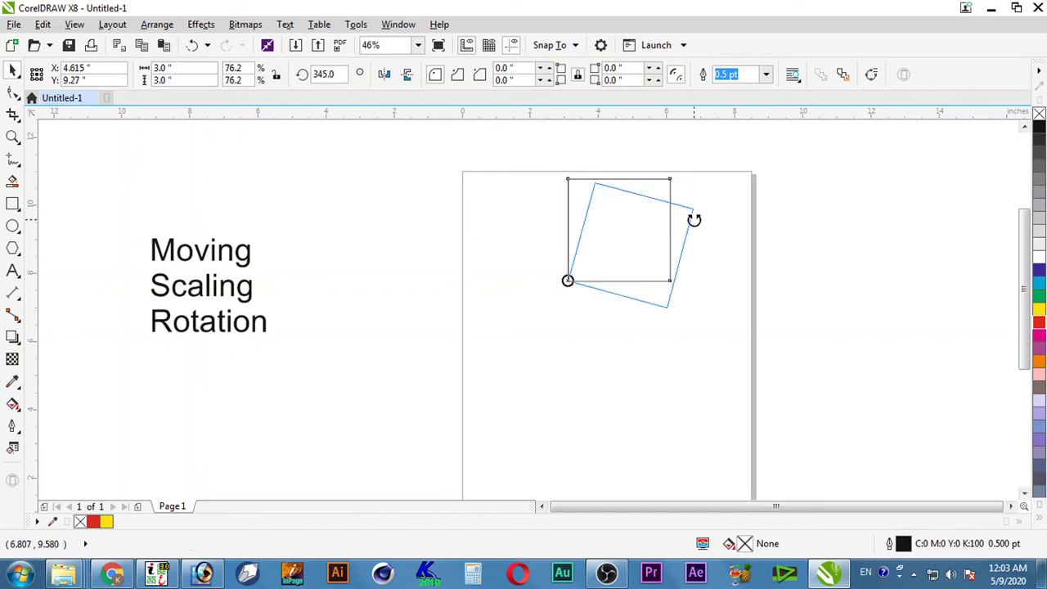
{"action": "left_click_drag", "start_coordinate": [693, 220], "coordinate": [629, 162]}
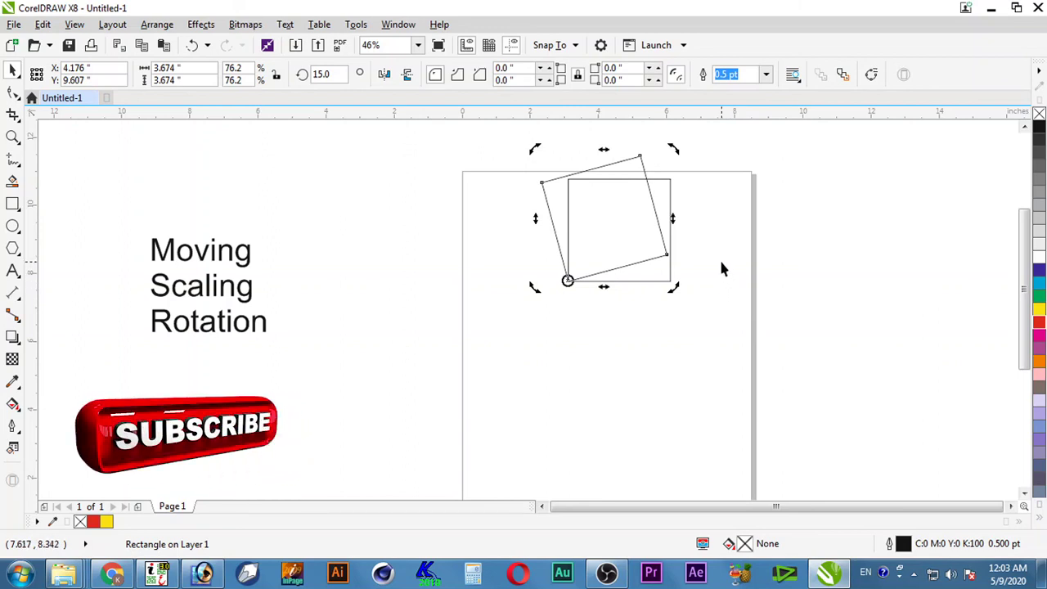
{"action": "key", "text": "ctrl+r"}
{"action": "key", "text": "ctrl+r"}
{"action": "key", "text": "ctrl+r"}
{"action": "key", "text": "ctrl+r"}
{"action": "key", "text": "ctrl+r"}
{"action": "key", "text": "ctrl+r"}
{"action": "key", "text": "ctrl+r"}
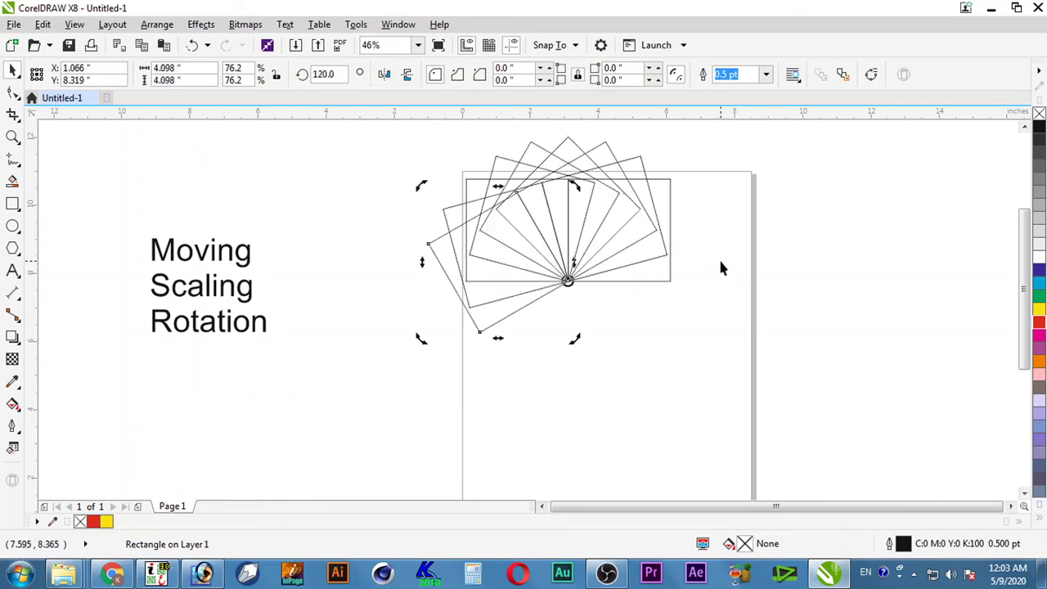
{"action": "key", "text": "ctrl+r"}
{"action": "key", "text": "ctrl+r"}
{"action": "key", "text": "ctrl+r"}
{"action": "key", "text": "ctrl+r"}
{"action": "key", "text": "ctrl+r"}
{"action": "key", "text": "ctrl+r"}
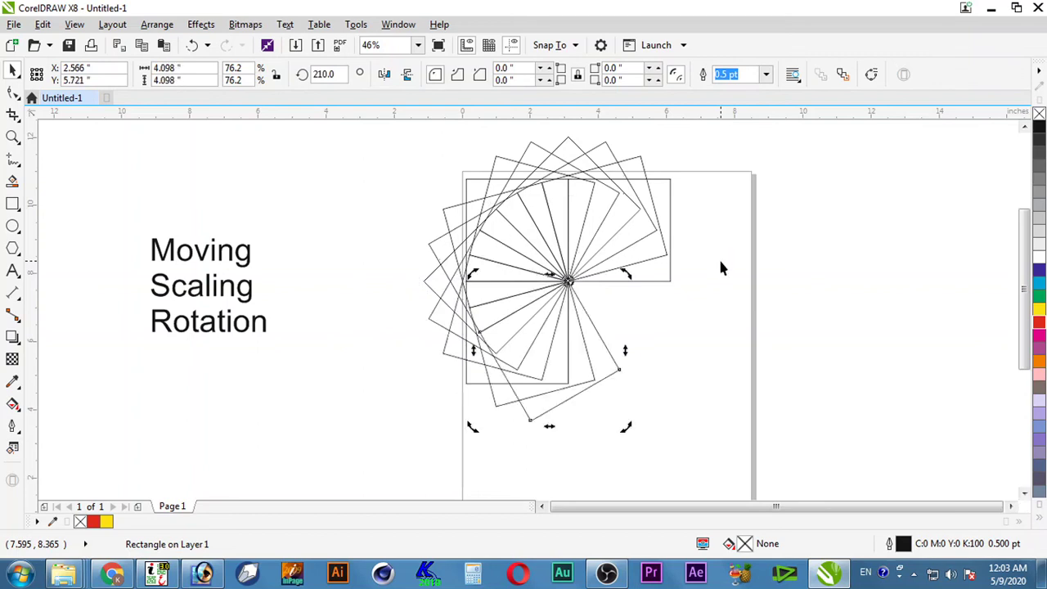
{"action": "key", "text": "ctrl+r"}
{"action": "key", "text": "ctrl+r"}
{"action": "key", "text": "ctrl+r"}
{"action": "key", "text": "ctrl+r"}
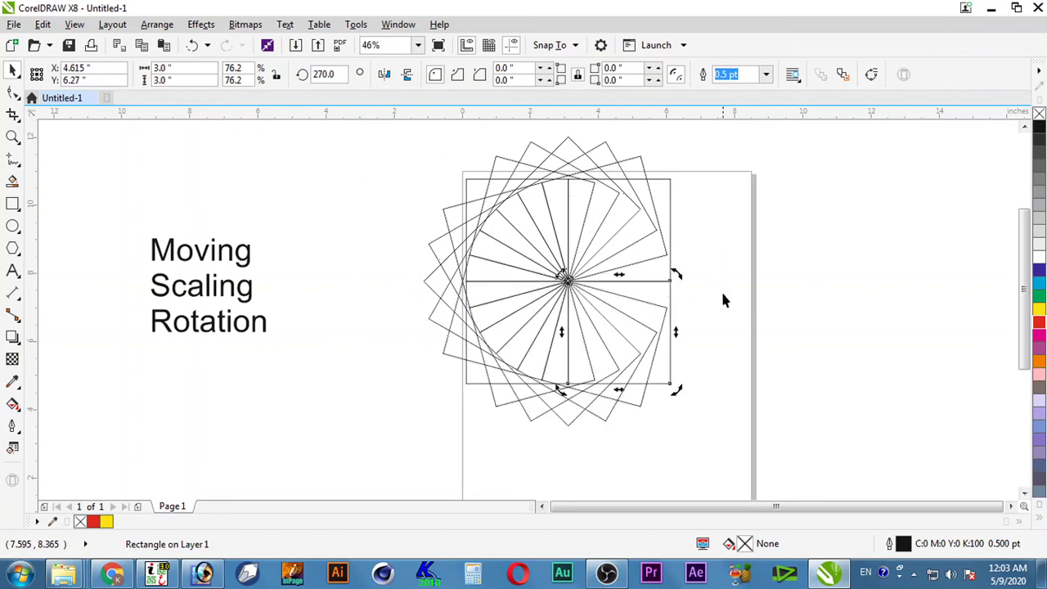
{"action": "key", "text": "ctrl+r"}
{"action": "key", "text": "ctrl+r"}
{"action": "key", "text": "ctrl+r"}
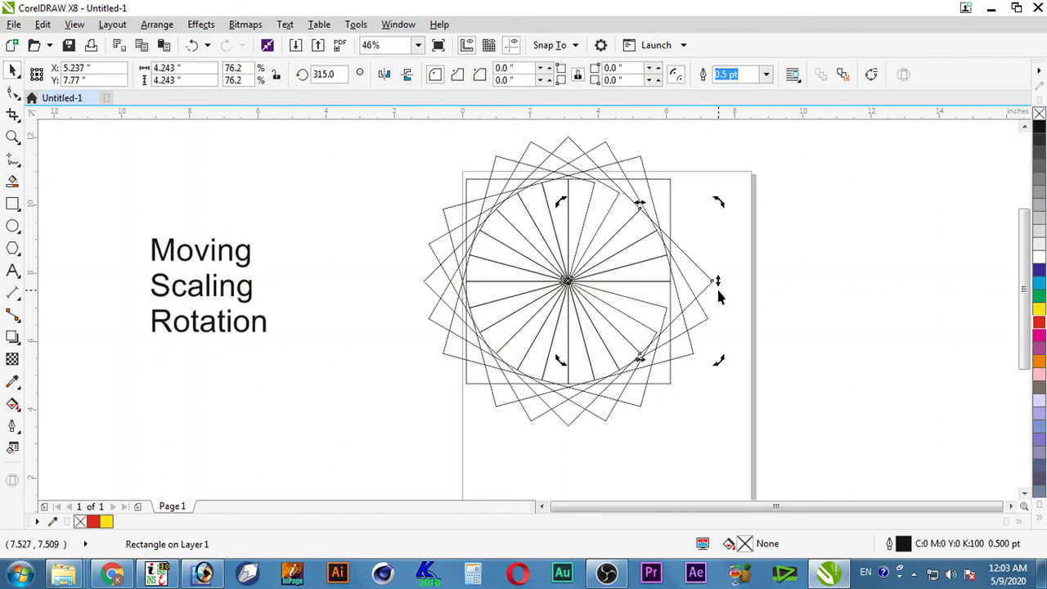
{"action": "key", "text": "ctrl+r"}
{"action": "key", "text": "ctrl+r"}
{"action": "key", "text": "ctrl+r"}
{"action": "left_click", "coordinate": [753, 321]}
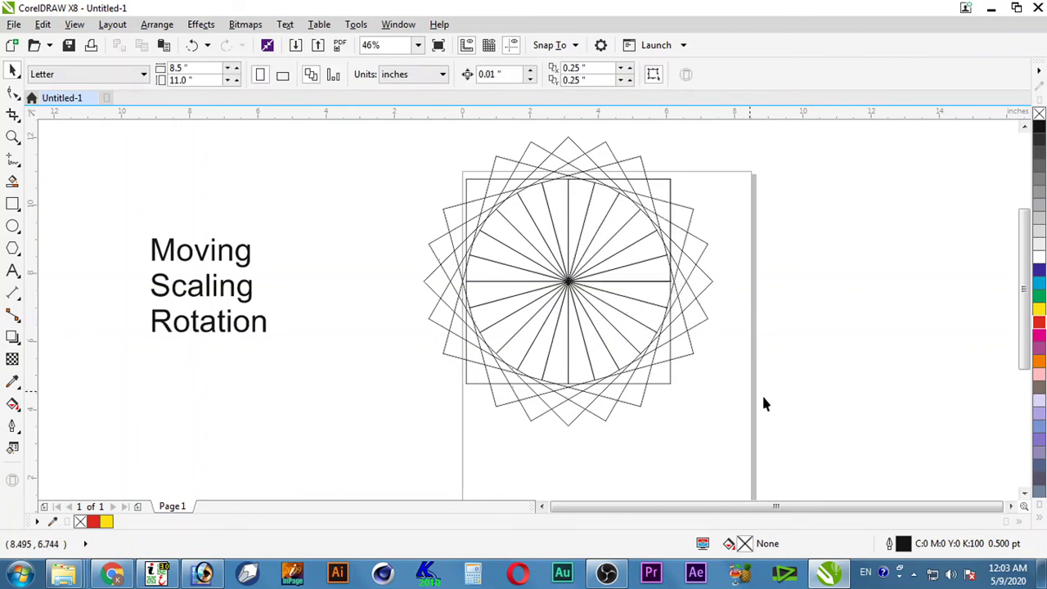
Select all the squares of the circular pattern and delete them, keeping the text beside the page.
{"action": "mouse_move", "coordinate": [803, 443]}
{"action": "left_mouse_down"}
{"action": "mouse_move", "coordinate": [479, 354]}
{"action": "mouse_move", "coordinate": [382, 130]}
{"action": "mouse_move", "coordinate": [434, 205]}
{"action": "left_mouse_up"}
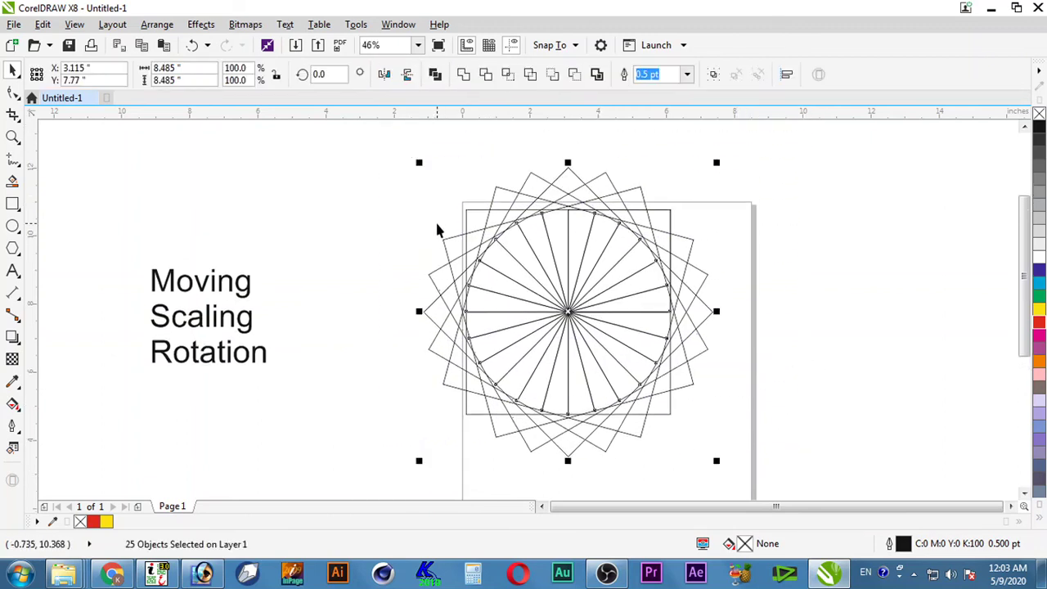
{"action": "key", "text": "Delete"}
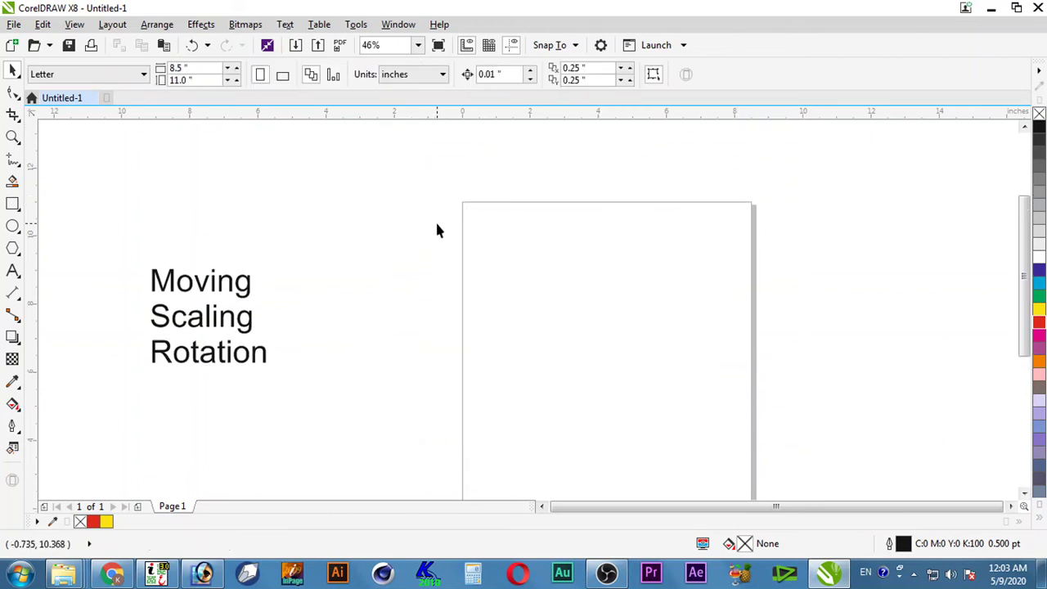